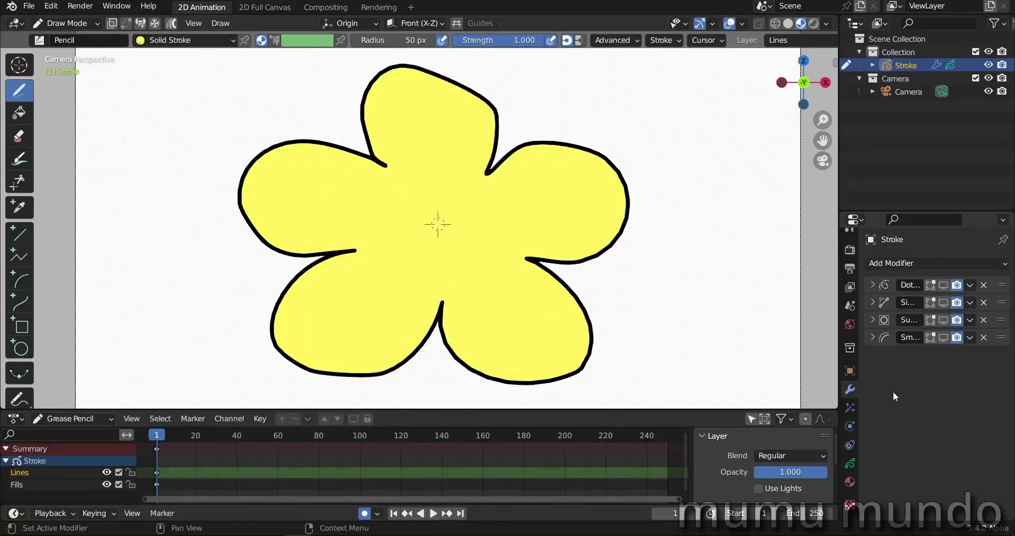
Step: Expand the Dot Dash modifier, enable its viewport display, and set the segment's Dash and Gap to 2
left_click(899, 262)
left_click(872, 285)
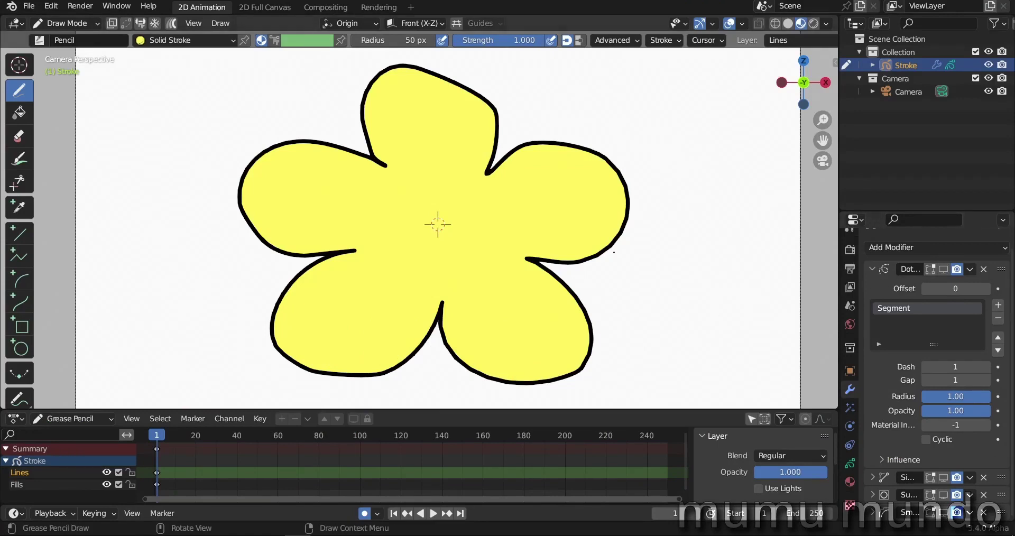
left_click(943, 269)
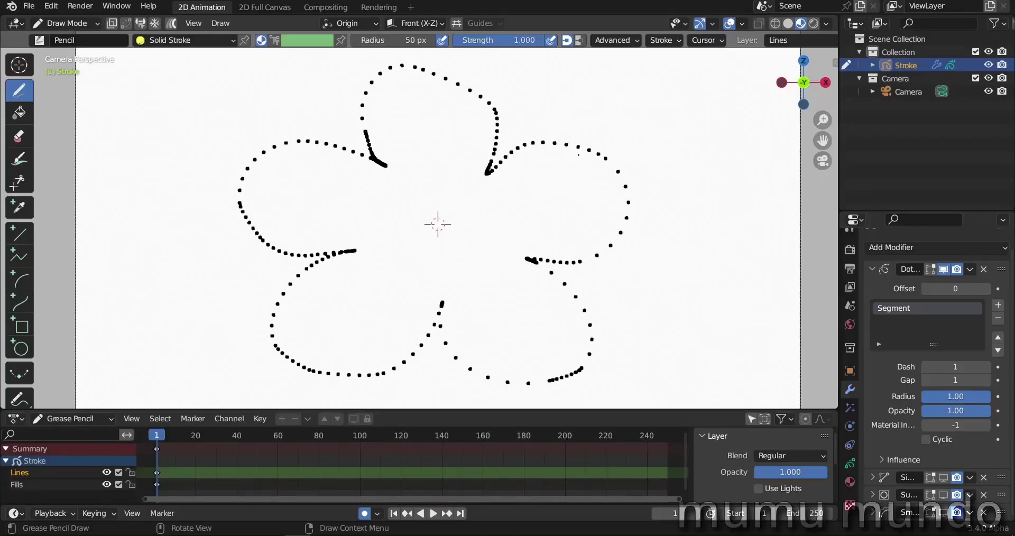
left_click(985, 368)
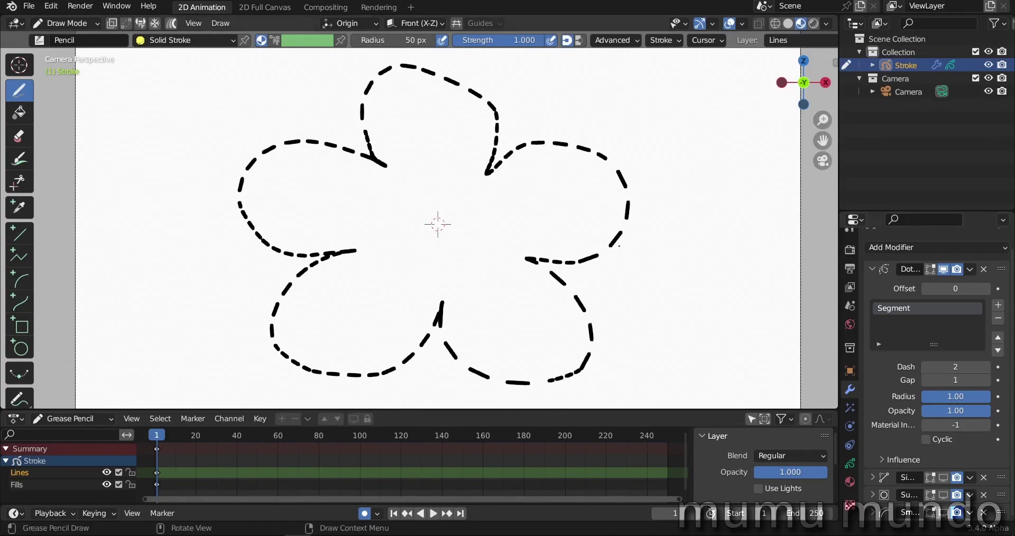
left_click(986, 381)
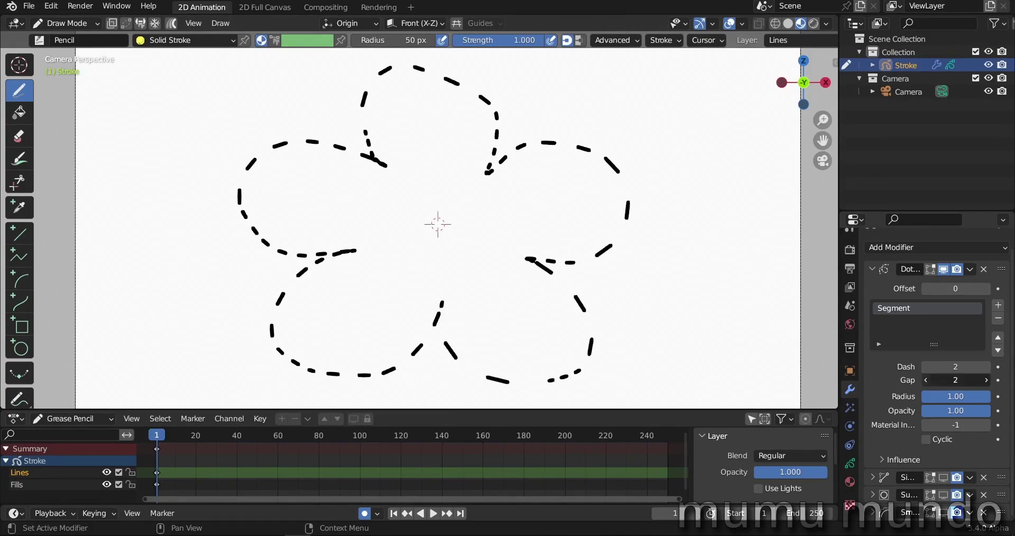
Step: Inspect the spacing of the flower outline's points in Edit Mode, return to Draw Mode and collapse the Dot Dash modifier
key("ctrl+z")
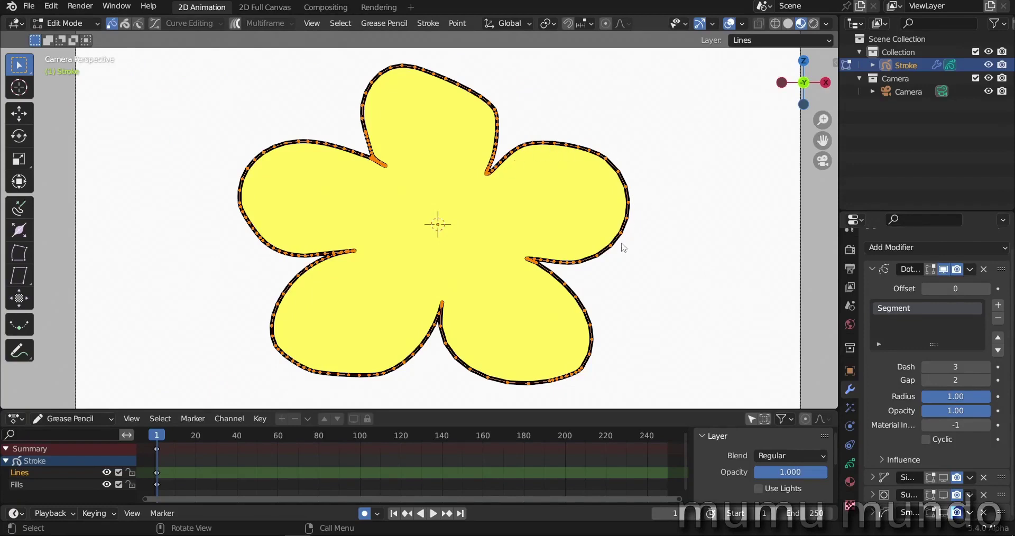
key("Tab")
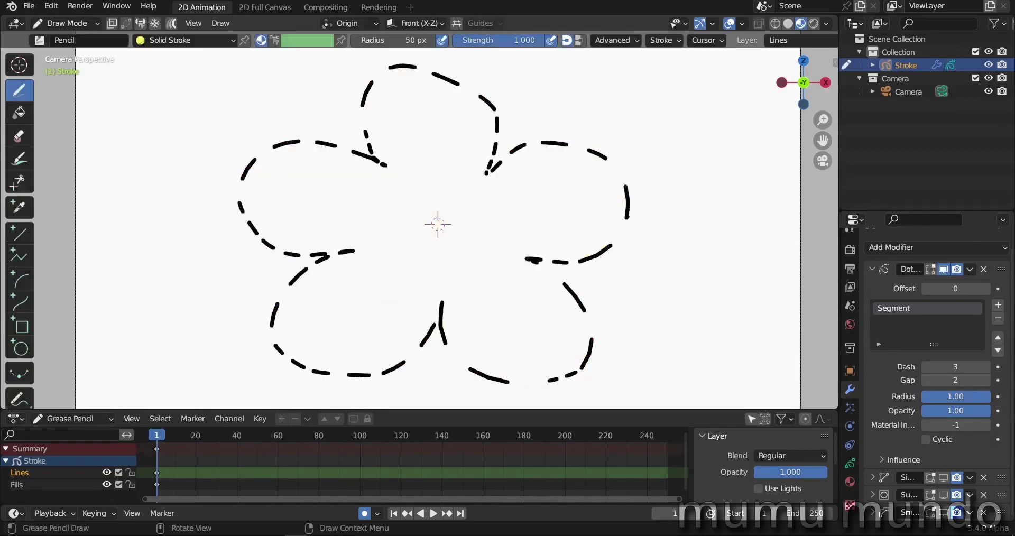
left_click(872, 269)
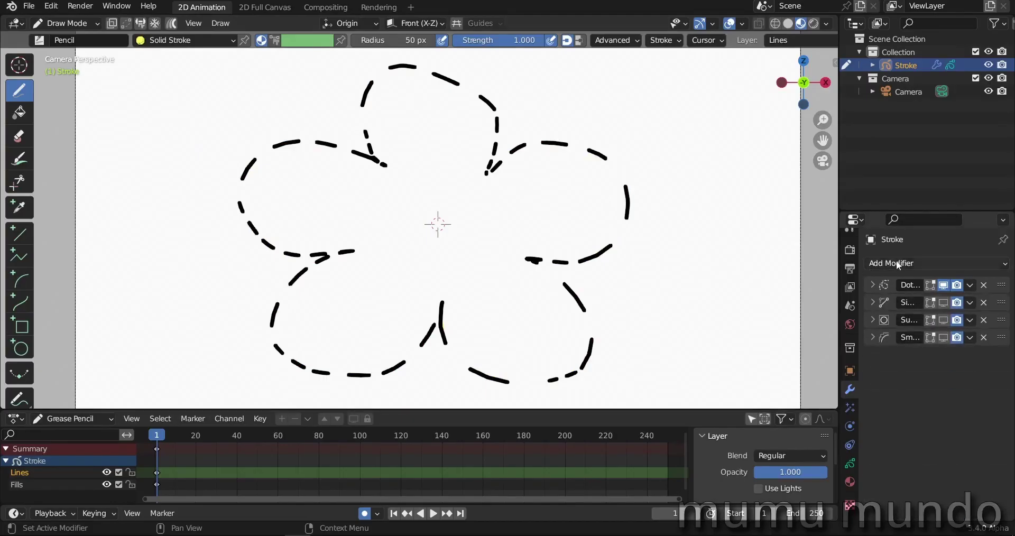
Step: Try a Subdivide modifier at the start of the modifier stack and remove it
left_click(893, 247)
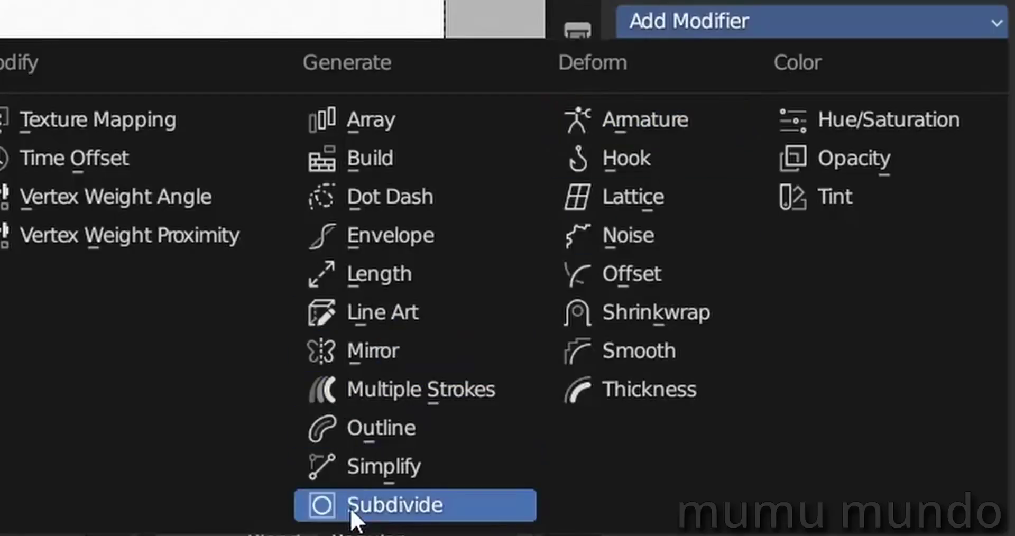
left_click(351, 508)
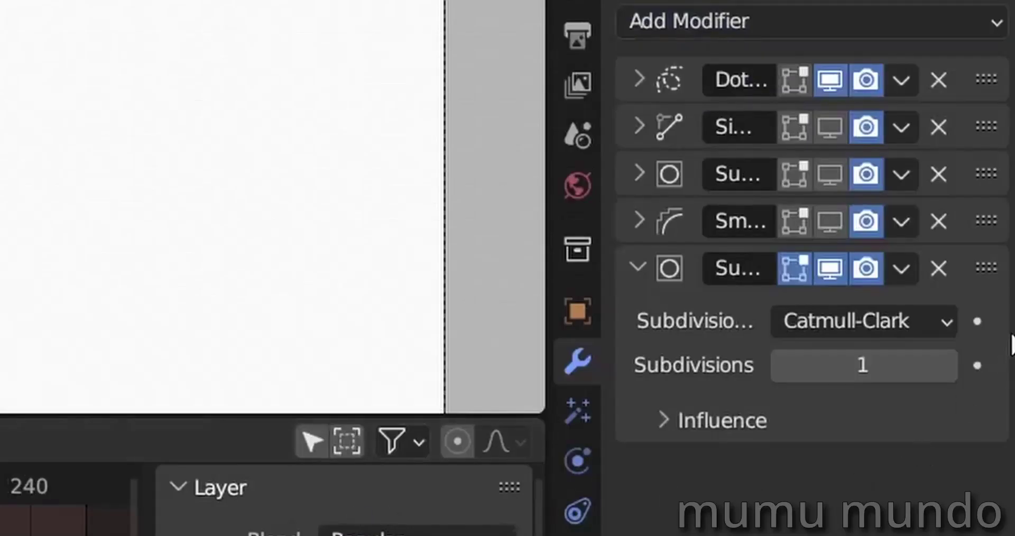
left_click_drag(993, 268, 969, 25)
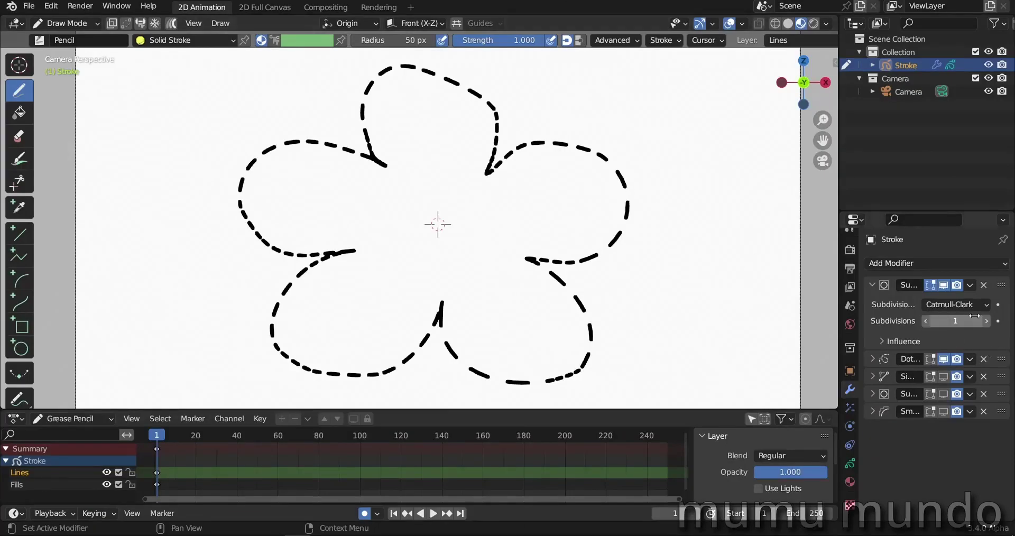
left_click(984, 285)
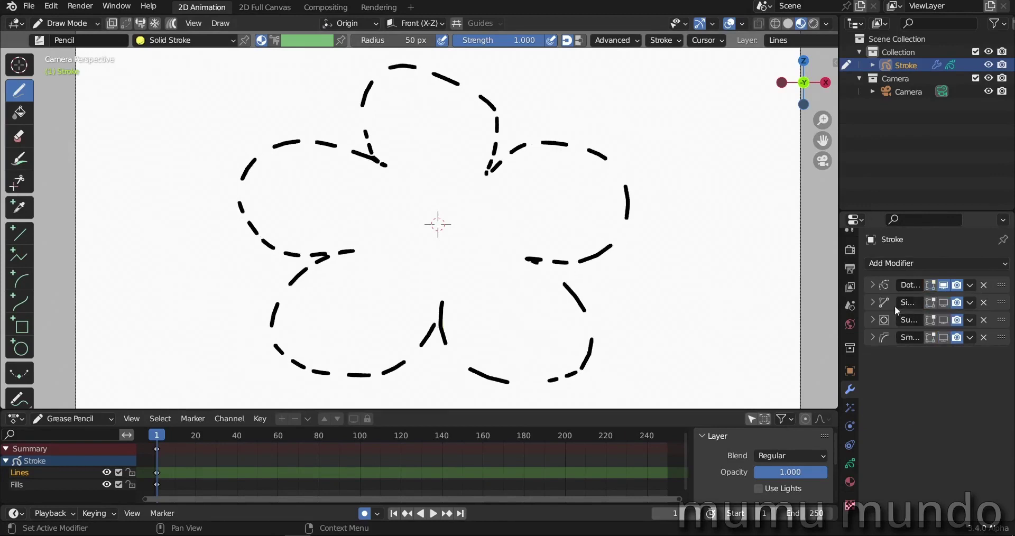
Step: Expand the Dot Dash modifier and set the segment's Dash and Gap to 1
left_click(872, 285)
left_click_drag(973, 383, 961, 385)
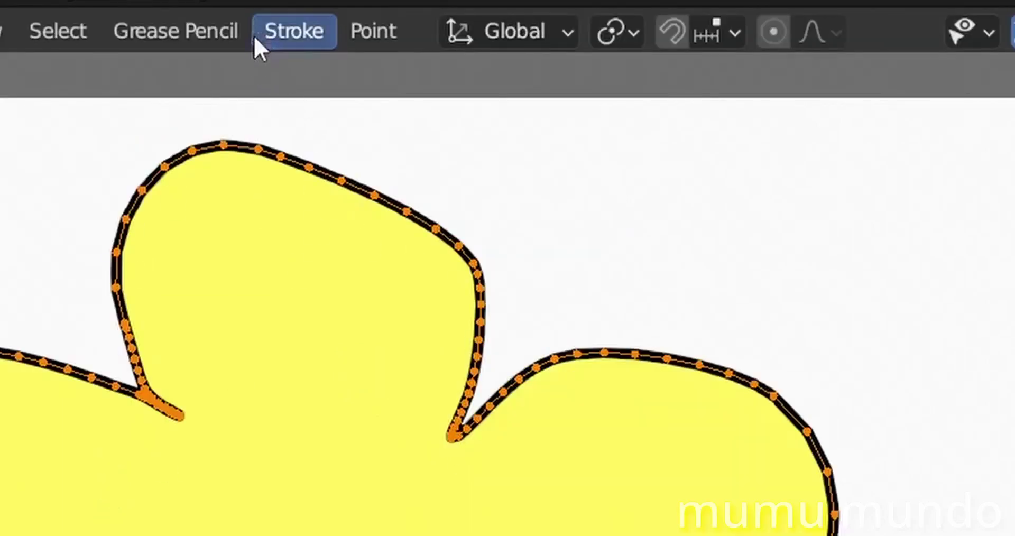
Step: Resample the flower outline in Edit Mode with Simplify's Sample option and examine the dotted result in Draw Mode
left_click(258, 33)
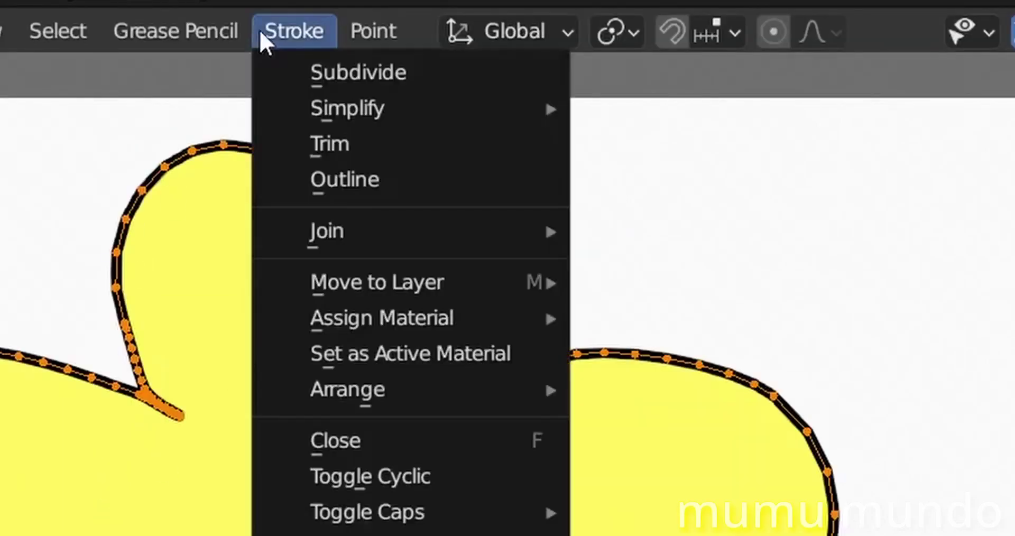
mouse_move(311, 107)
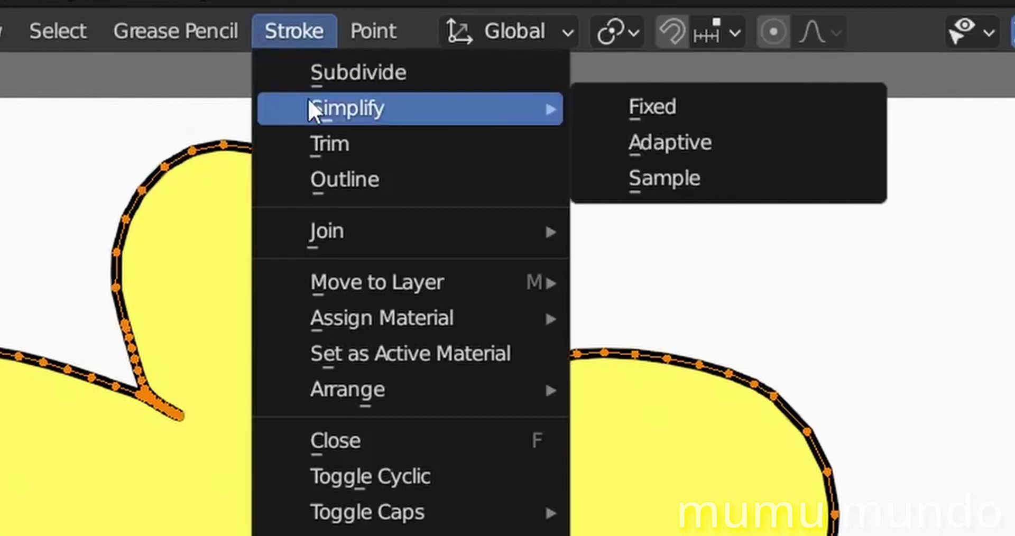
left_click(682, 185)
scroll(447, 390, "up", 4)
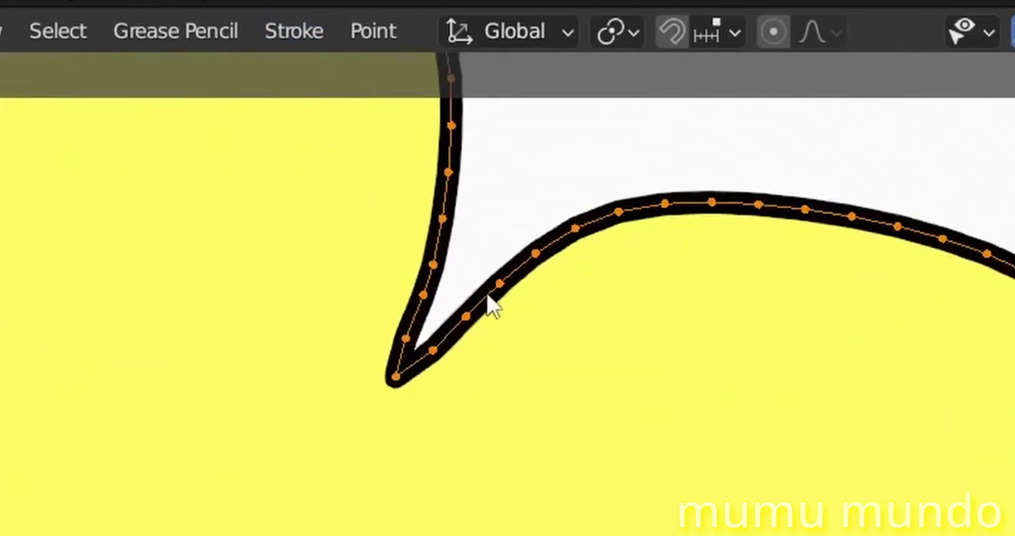
scroll(460, 532, "down", 2)
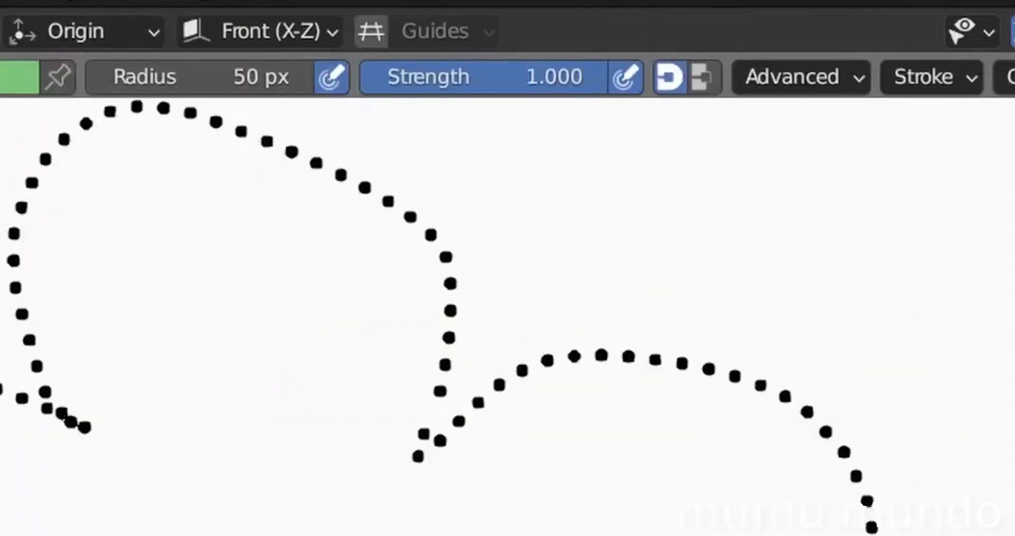
middle_click_drag(479, 535, 564, 401, "shift")
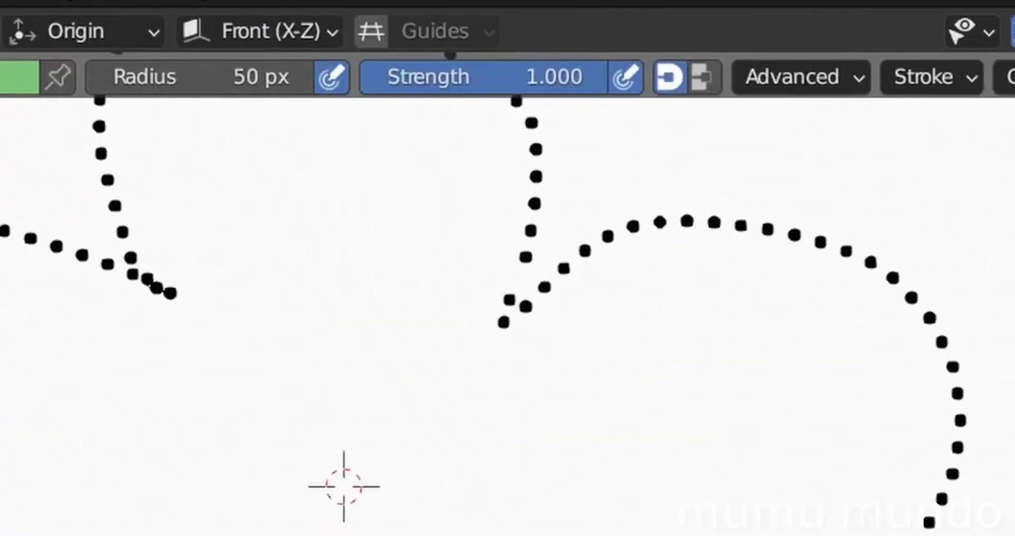
scroll(470, 179, "down", 1)
middle_click_drag(476, 190, 474, 233, "shift")
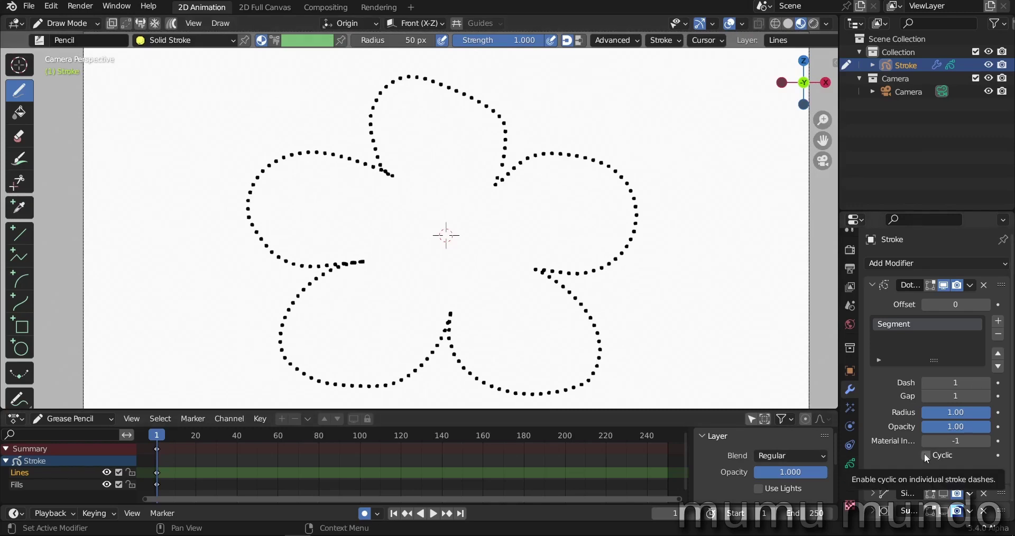
Step: Enable Cyclic for the Dot Dash segment and set its Dash to 3
left_click(926, 456)
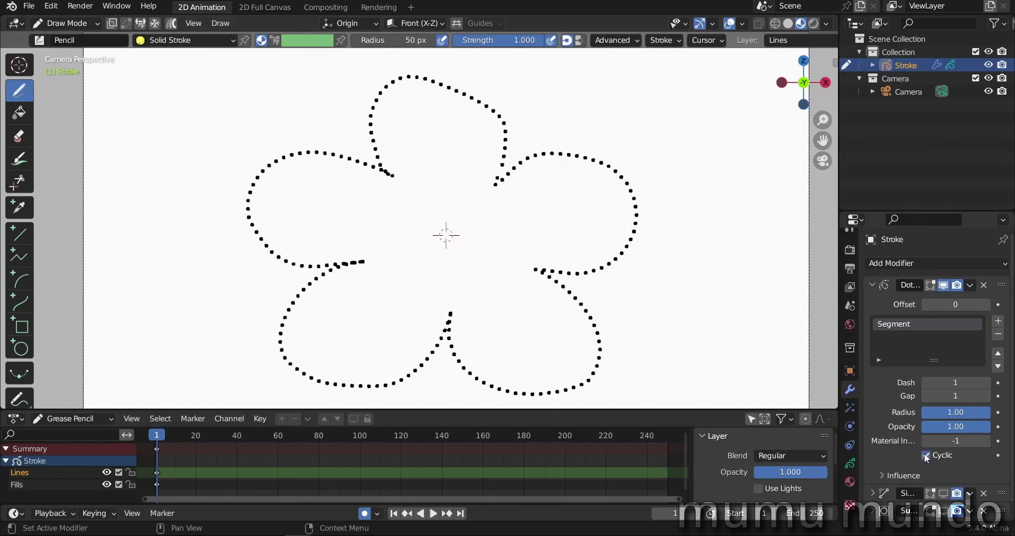
left_click(987, 383)
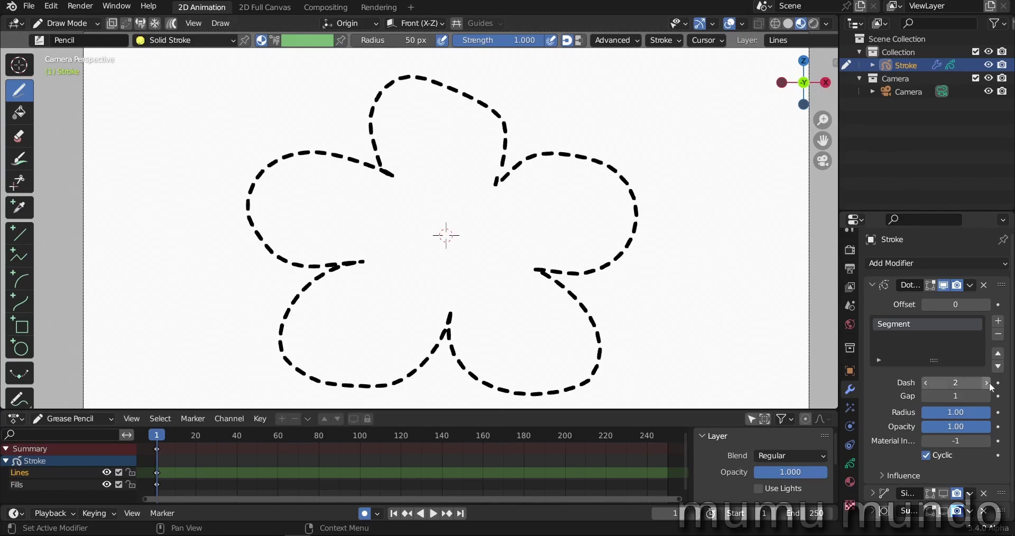
left_click(986, 383)
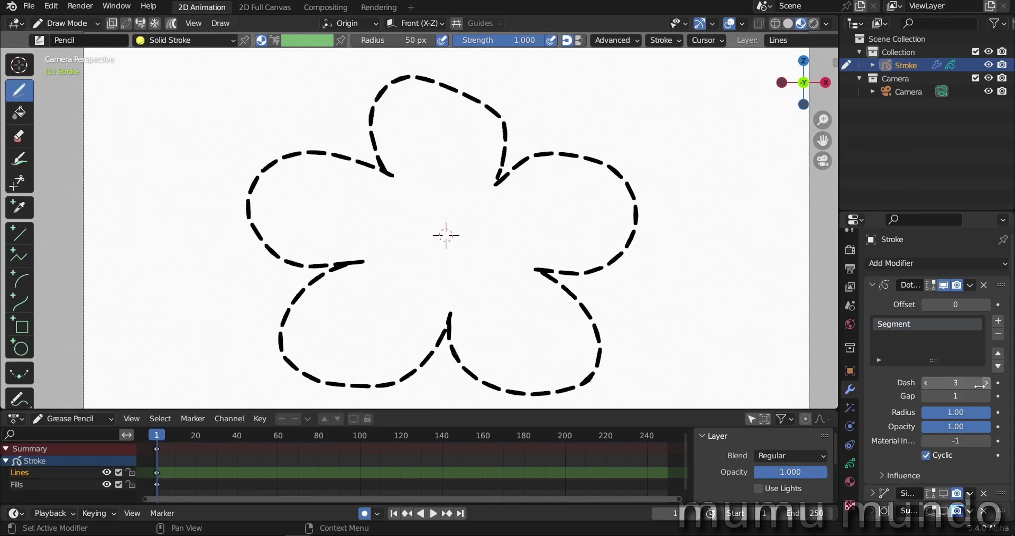
Step: Turn off Cyclic for the Dot Dash segment, set its Dash to 39, and enable Cyclic again
middle_click_drag(644, 279, 541, 269, "shift")
scroll(541, 269, "down", 1)
left_click(926, 455)
left_click_drag(956, 382, 1004, 383)
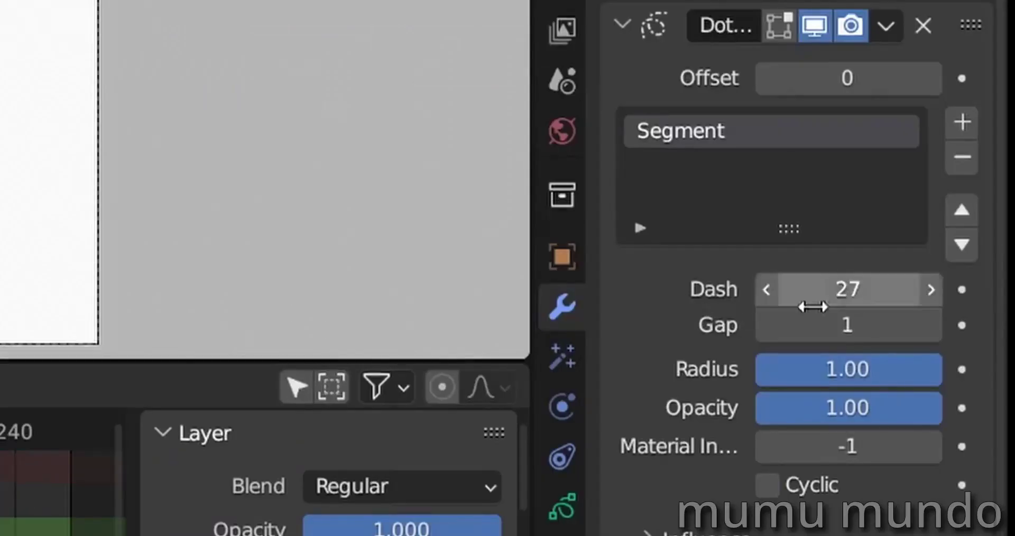
left_click_drag(947, 383, 948, 383)
left_click_drag(849, 290, 854, 290)
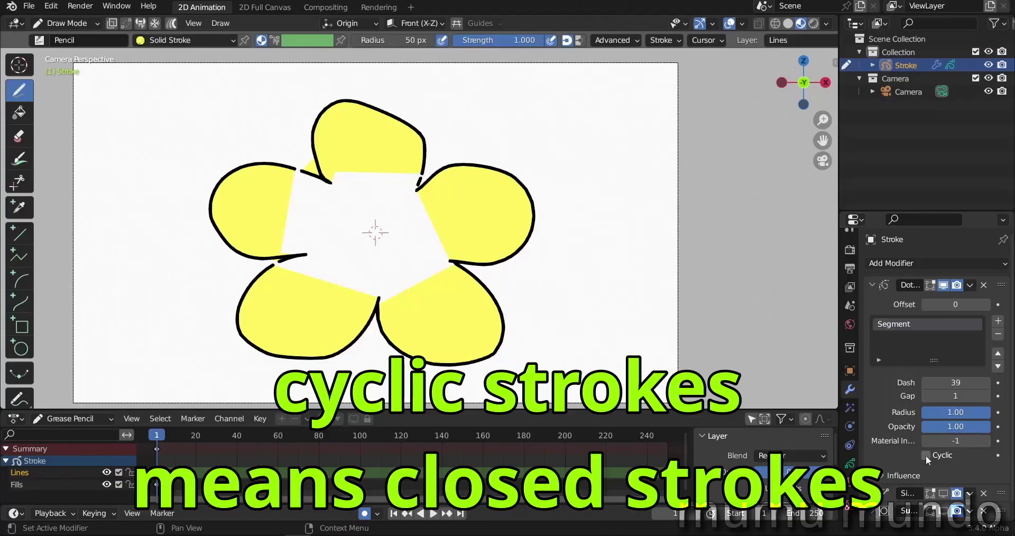
left_click(925, 455)
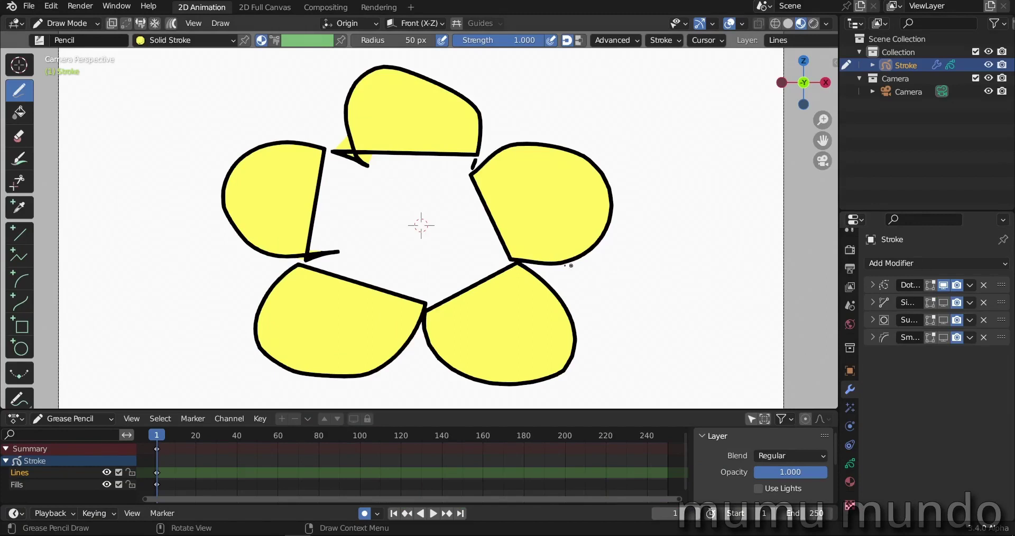
Step: Preview the petals with the Subdivide modifier's viewport display on, and turn that display off again
scroll(520, 208, "up", 4)
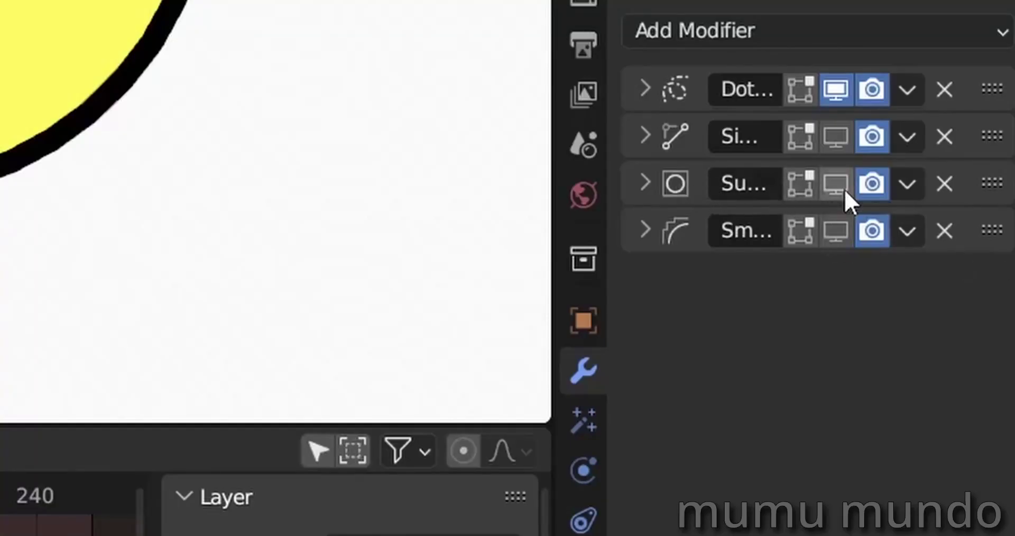
left_click(845, 189)
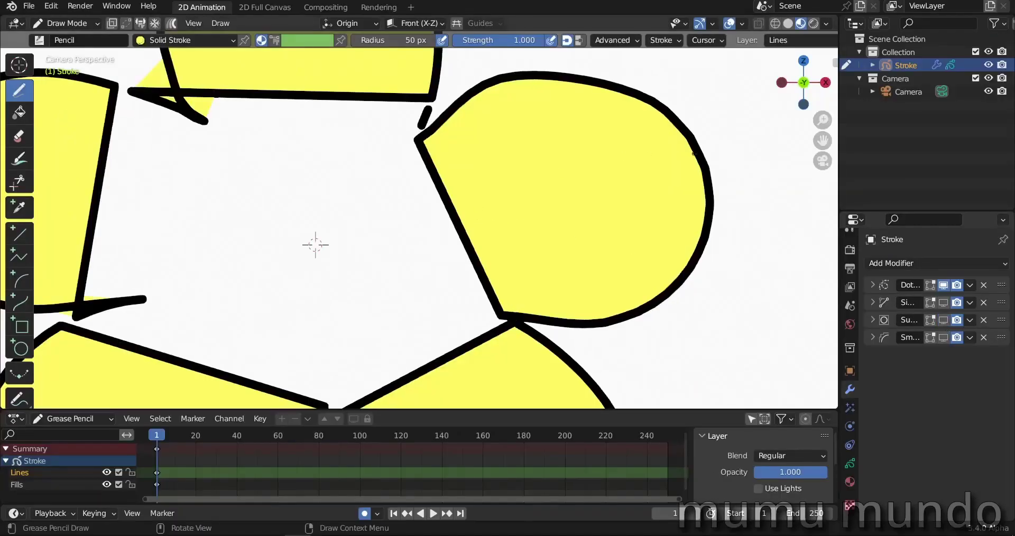
left_click(943, 320)
left_click(945, 321)
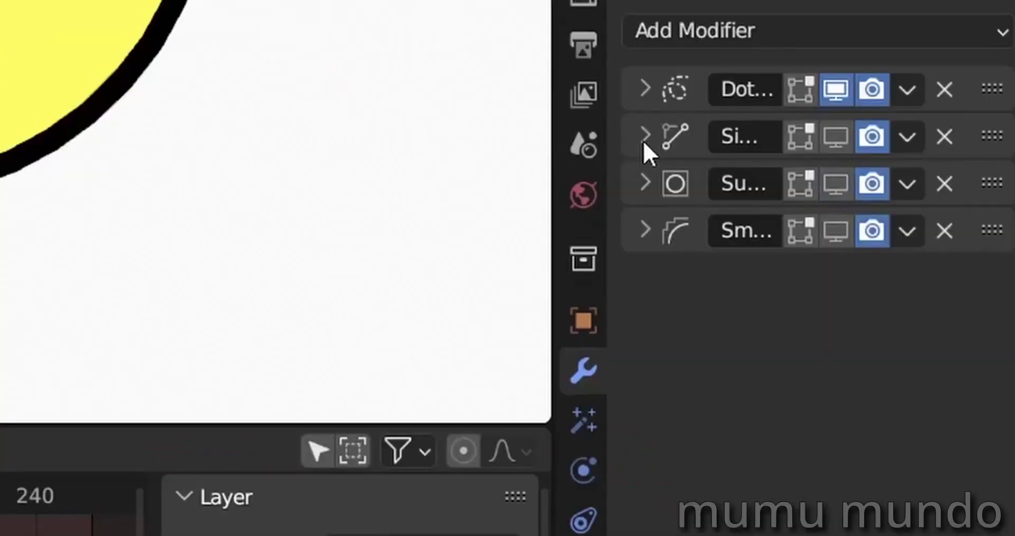
Step: Expand the Simplify modifier and enable its viewport display, keeping Fixed mode with 5 iterations
left_click(645, 136)
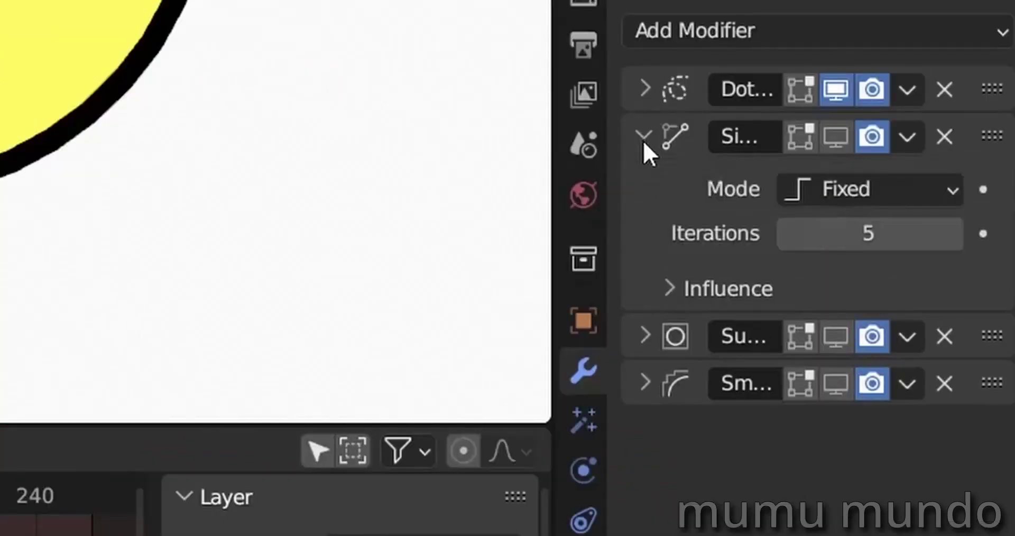
scroll(364, 246, "down", 2)
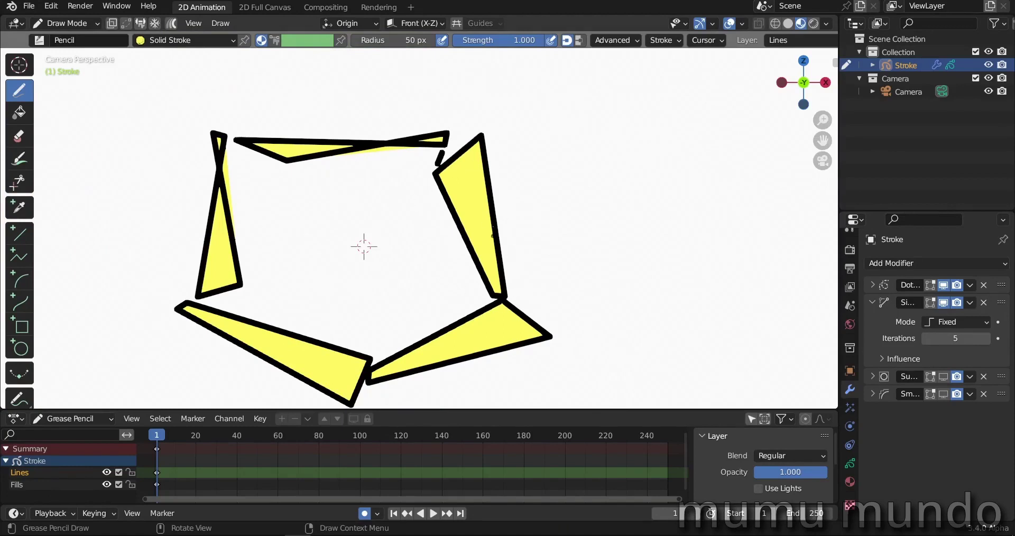
Step: Add a Subdivide modifier and move it to the start of the stack, before Dot Dash
left_click(930, 264)
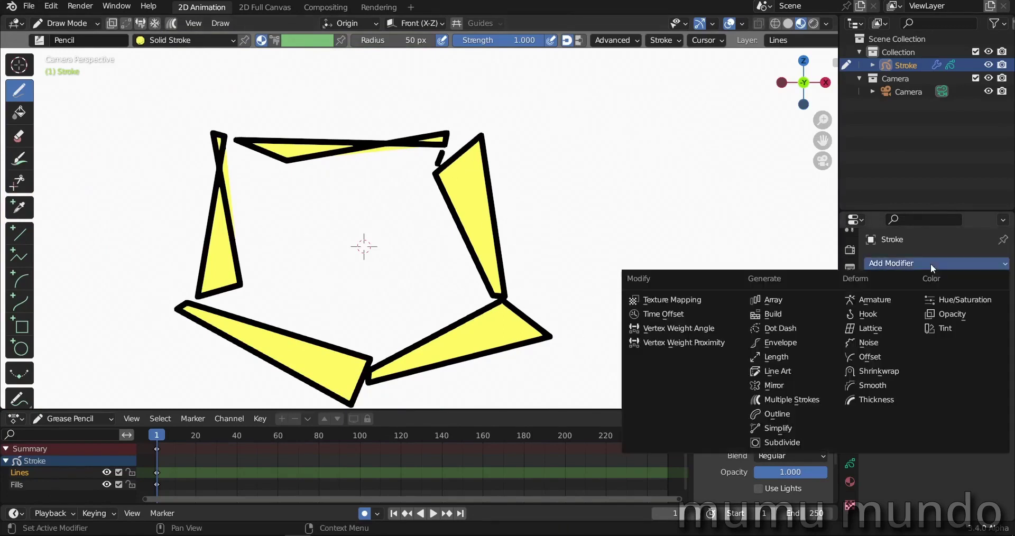
left_click(788, 442)
left_click_drag(1001, 387, 986, 275)
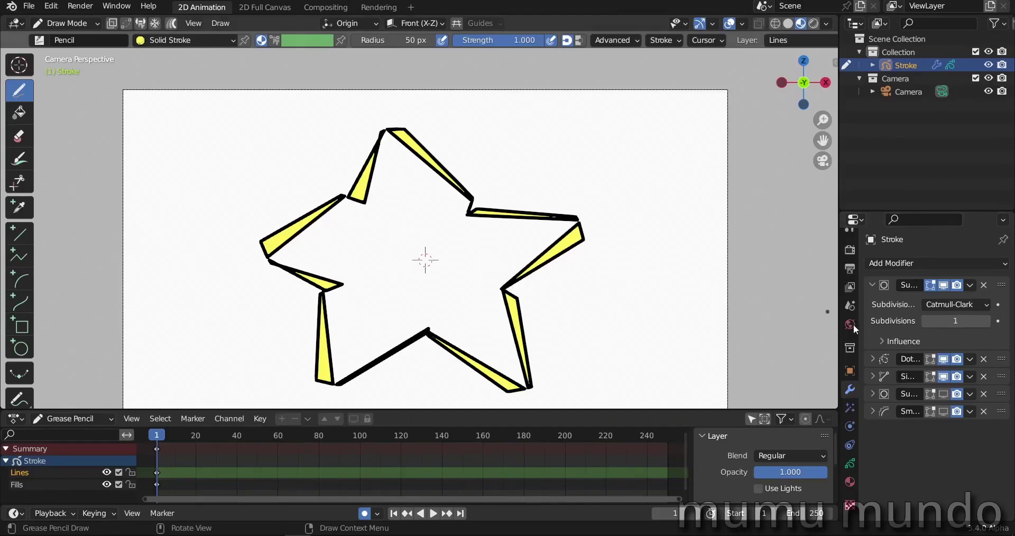
Step: Raise the Dot Dash segment's Dash until each petal forms one closed shape, and collapse the modifier
left_click(873, 359)
scroll(877, 357, "down", 4)
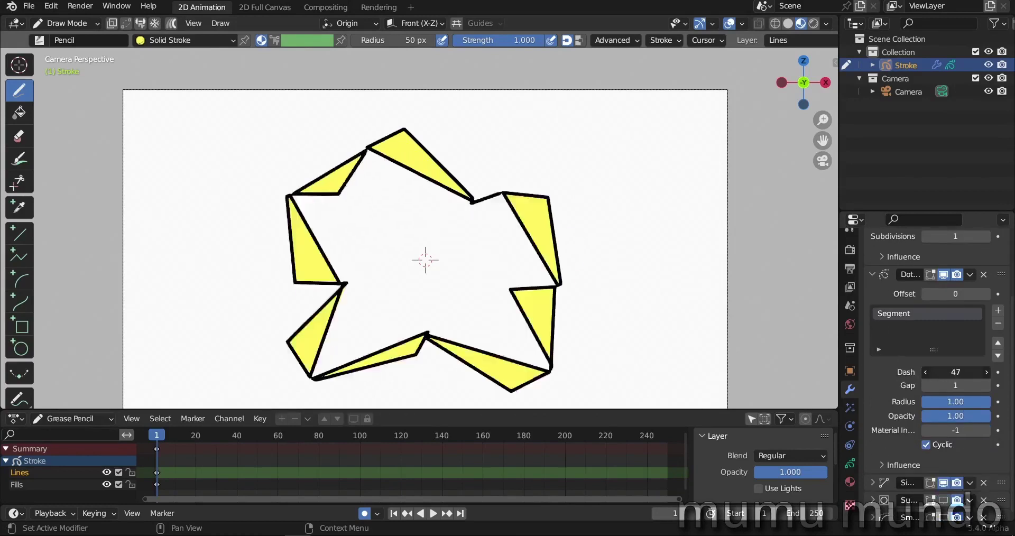
left_click_drag(956, 372, 1003, 372)
left_click(872, 275)
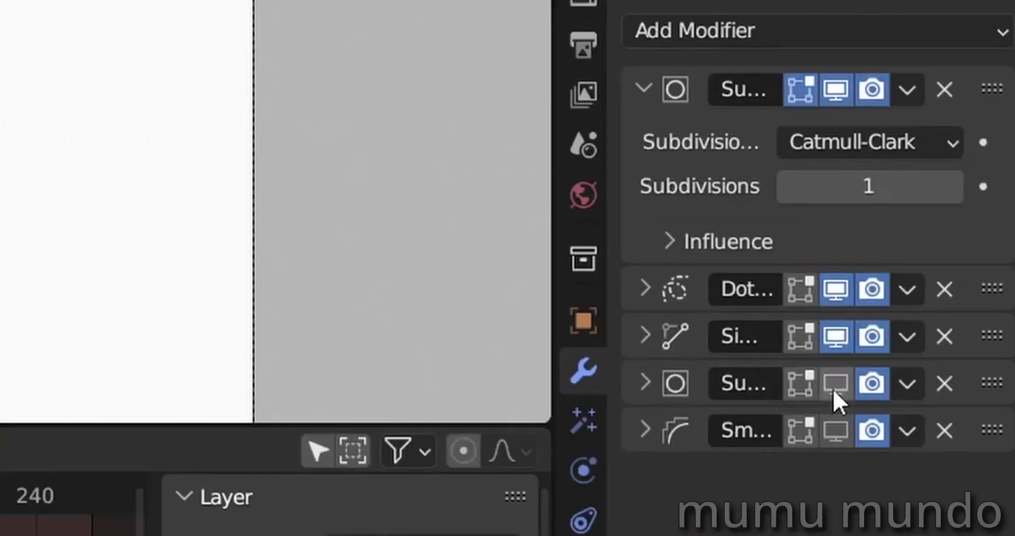
Step: Enable viewport display for the Subdivide modifier after Simplify and for the Smooth modifier, and set Smooth's Repeat to 23
left_click(834, 388)
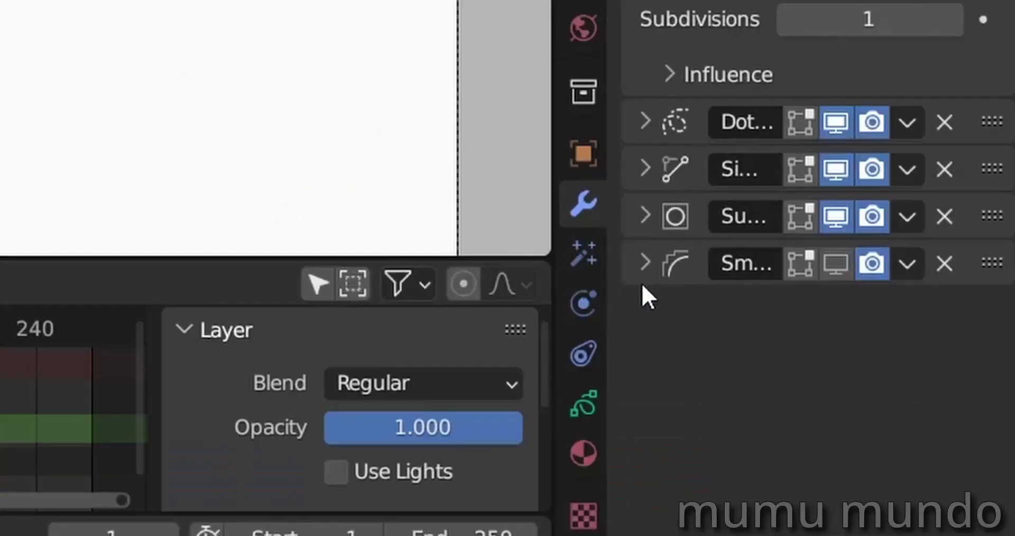
left_click(873, 412)
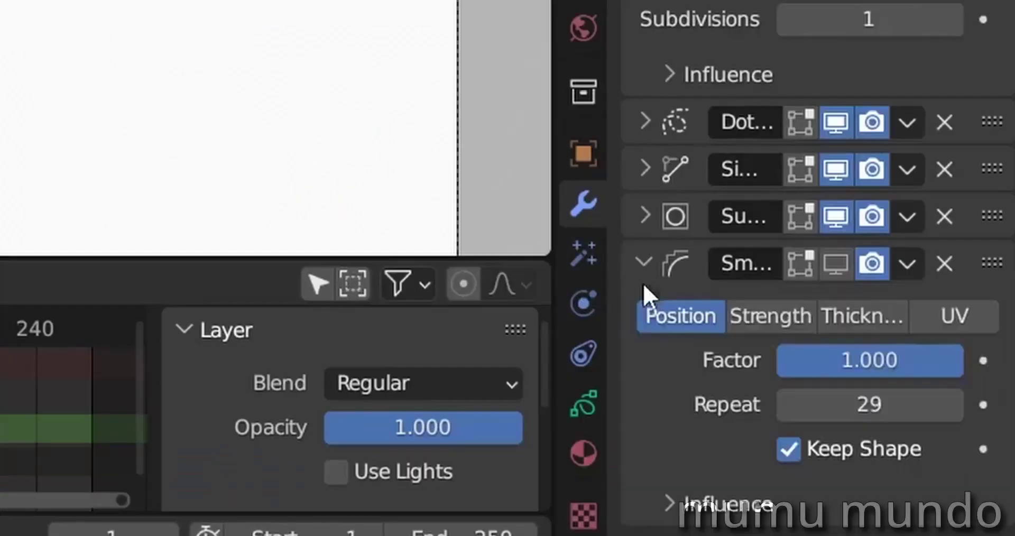
left_click(835, 264)
left_click_drag(870, 405, 841, 405)
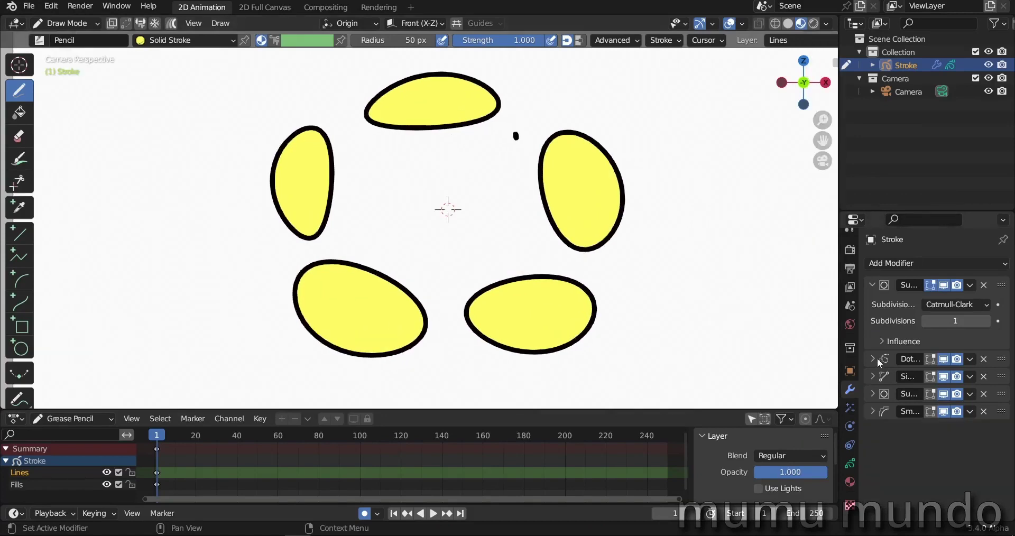
Step: Expand the first Dot Dash modifier and adjust its Offset and the segment's Dash to vary the closed petals
left_click(873, 359)
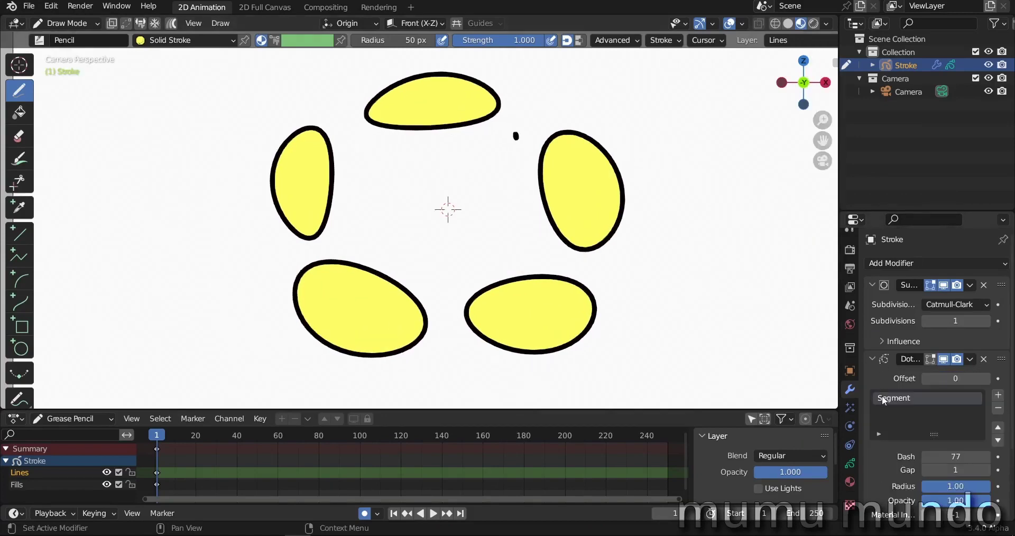
scroll(882, 417, "down", 4)
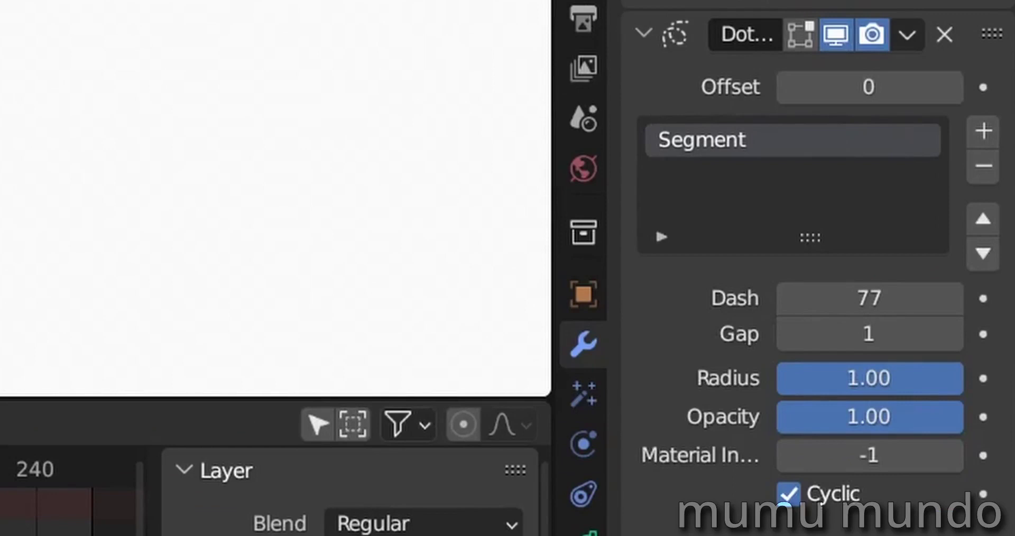
left_click_drag(870, 87, 1005, 87)
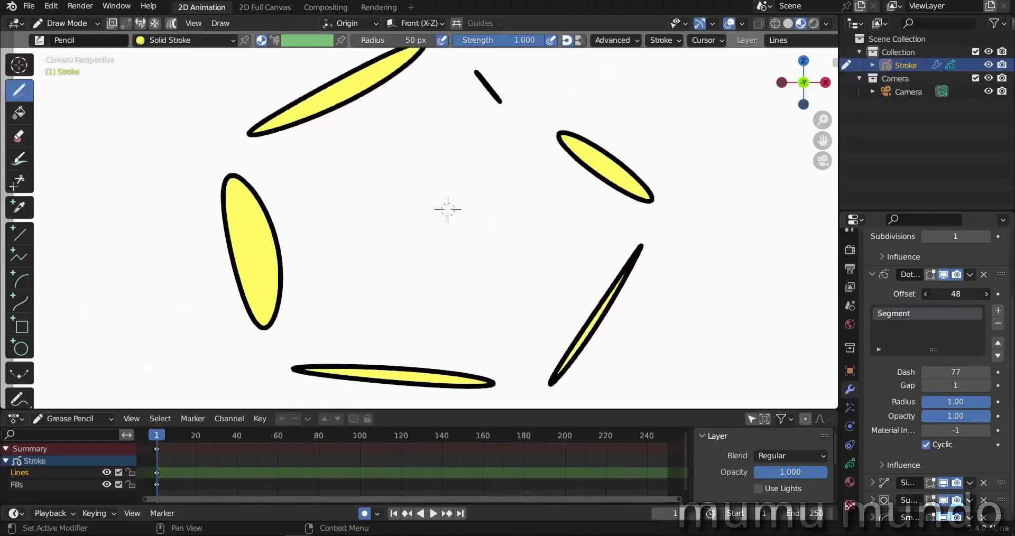
mouse_move(975, 294)
left_mouse_down()
mouse_move(993, 294)
mouse_move(905, 294)
mouse_move(955, 294)
left_mouse_up()
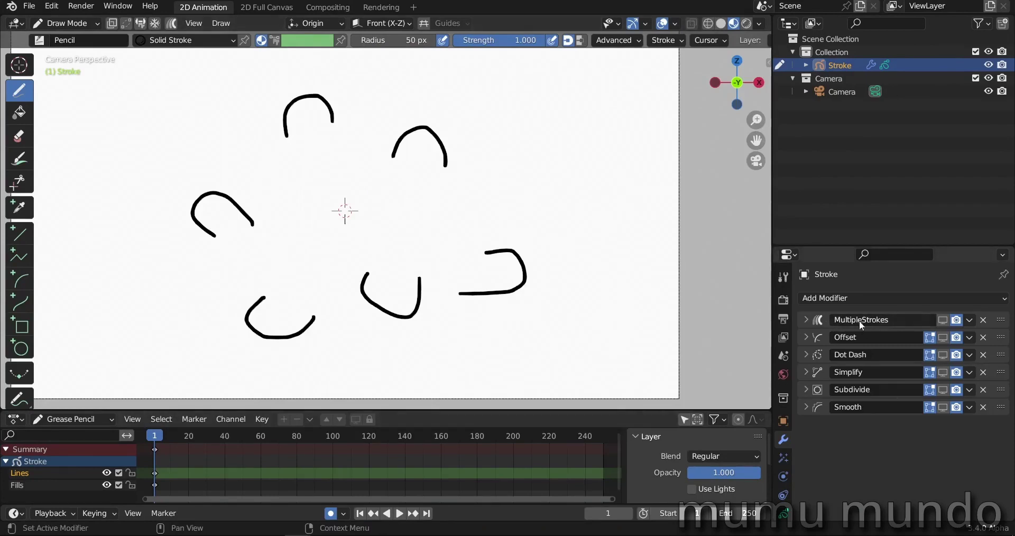
Step: Enable viewport display for the MultipleStrokes modifier and for the Offset modifier, leaving MultipleStrokes collapsed
left_click(807, 320)
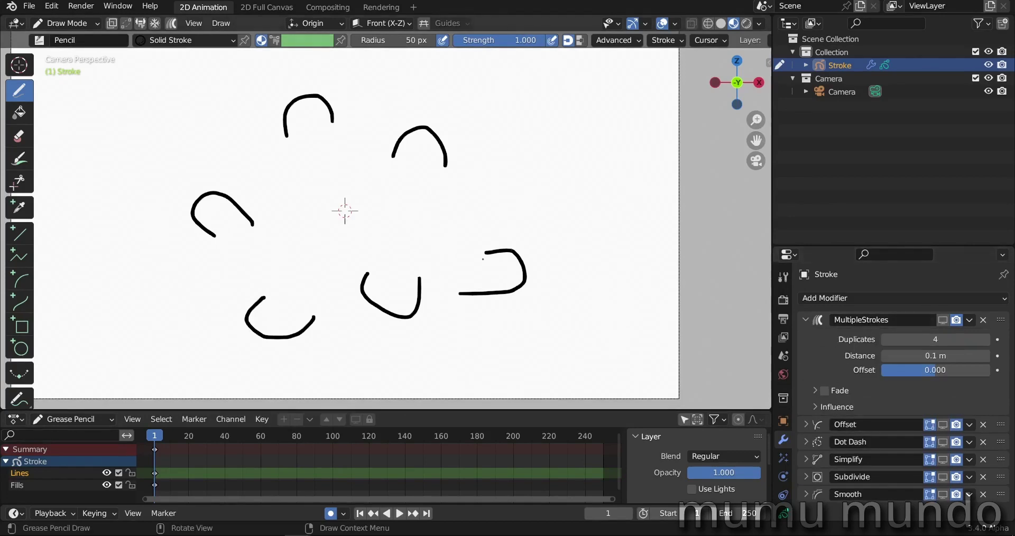
left_click(945, 320)
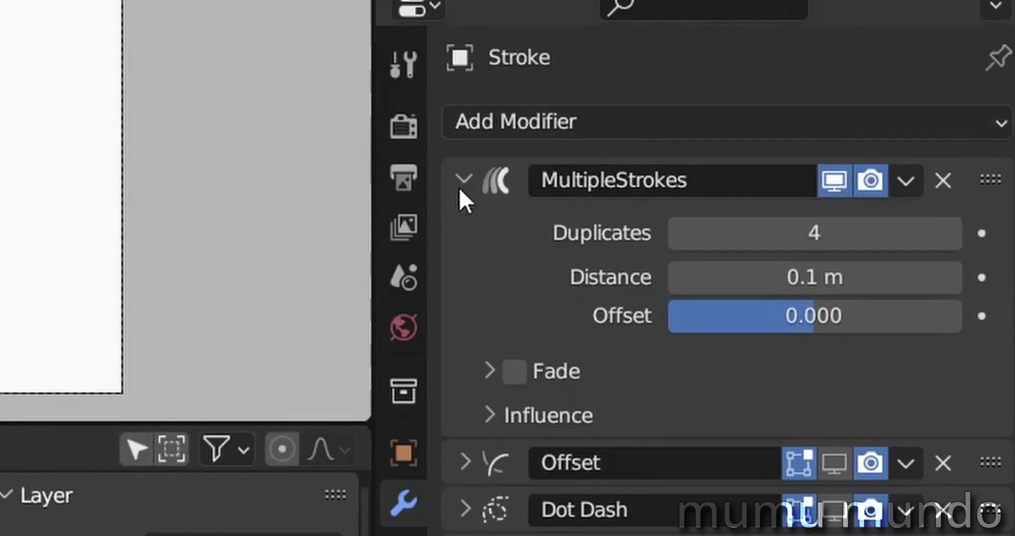
left_click(461, 183)
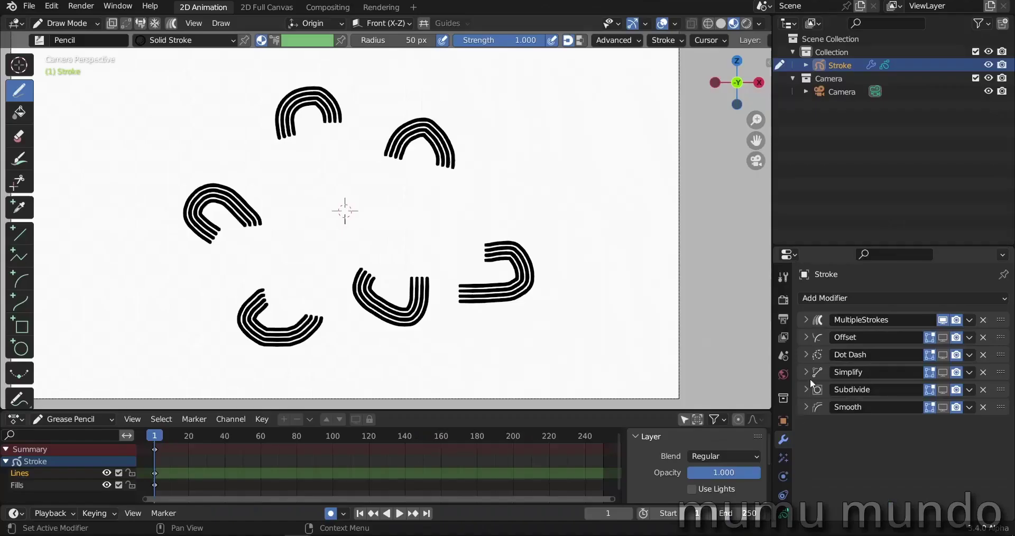
left_click(946, 340)
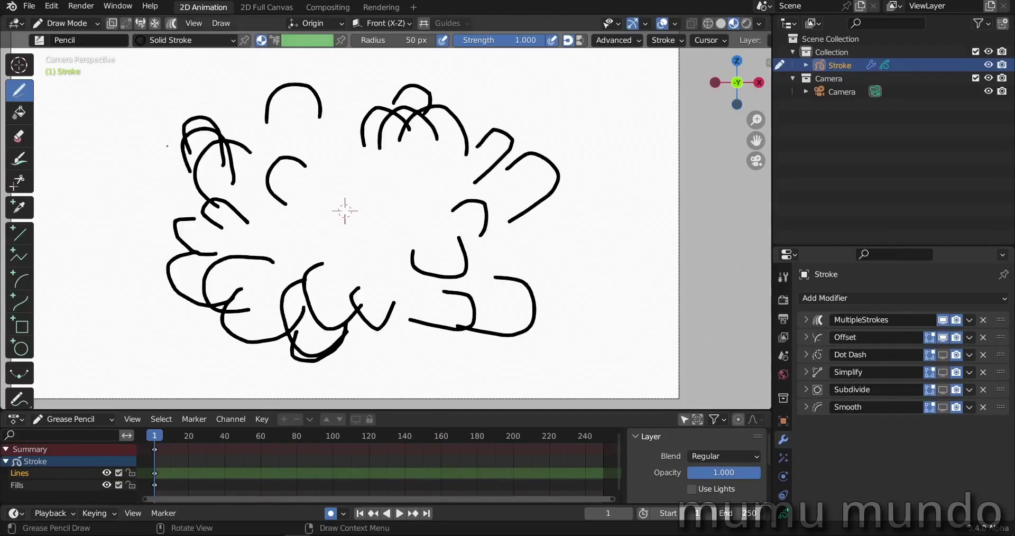
Step: Open the Offset modifier's Randomize settings and adjust them to scatter the duplicated strokes differently
left_click(806, 337)
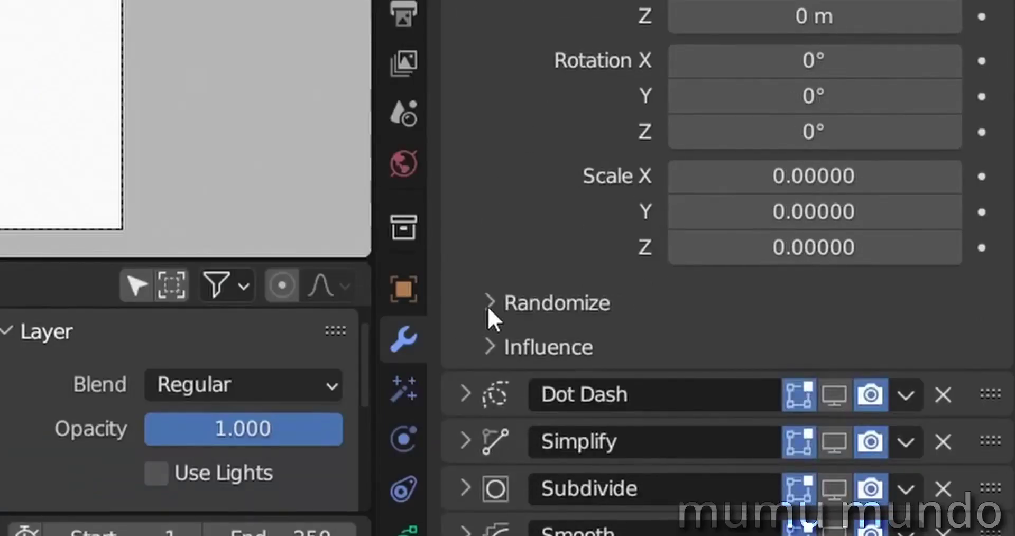
left_click(488, 305)
scroll(573, 305, "down", 5)
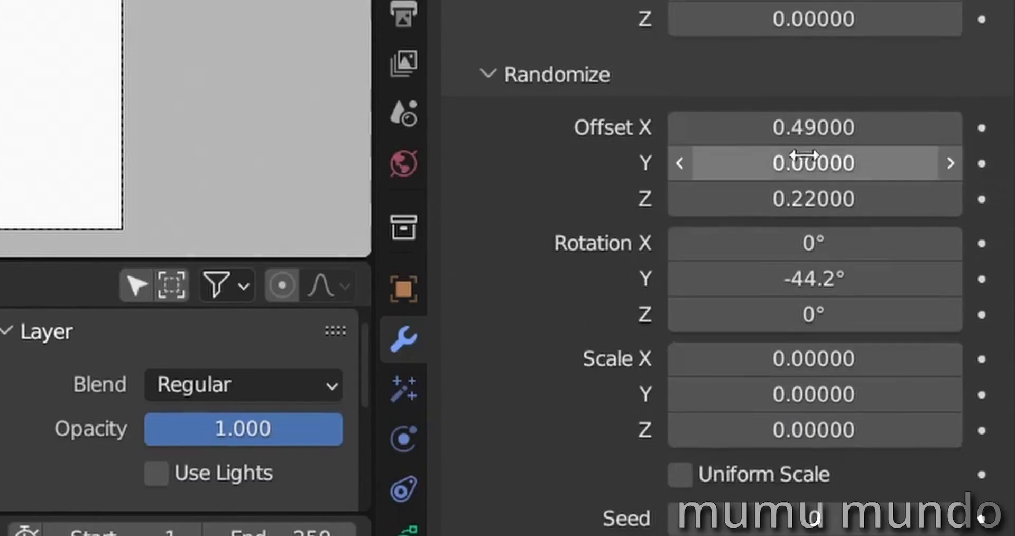
mouse_move(716, 129)
left_mouse_down()
mouse_move(740, 129)
mouse_move(698, 129)
left_mouse_up()
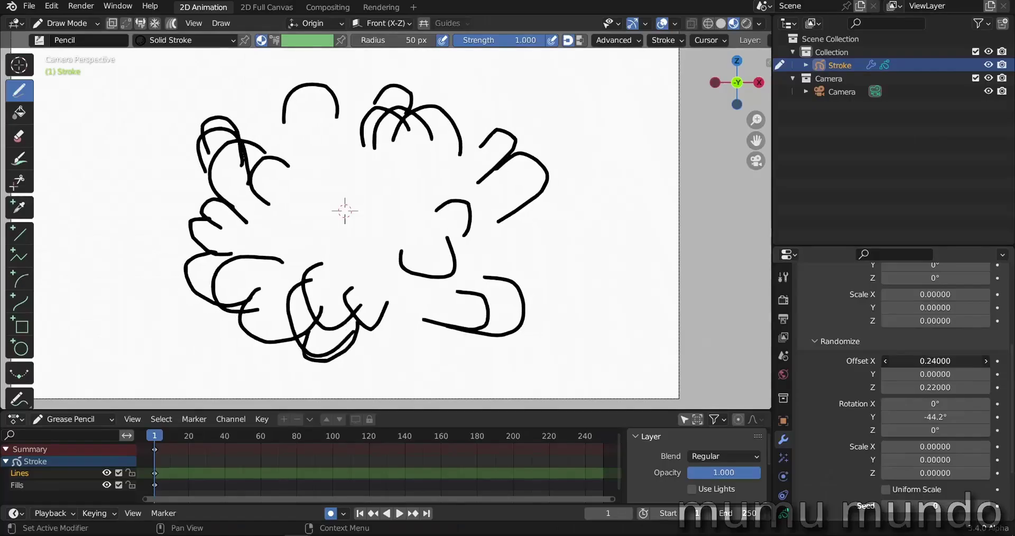
mouse_move(936, 361)
left_mouse_down()
mouse_move(946, 361)
mouse_move(958, 387)
left_mouse_up()
mouse_move(929, 417)
left_mouse_down()
mouse_move(914, 417)
mouse_move(942, 418)
mouse_move(933, 417)
left_mouse_up()
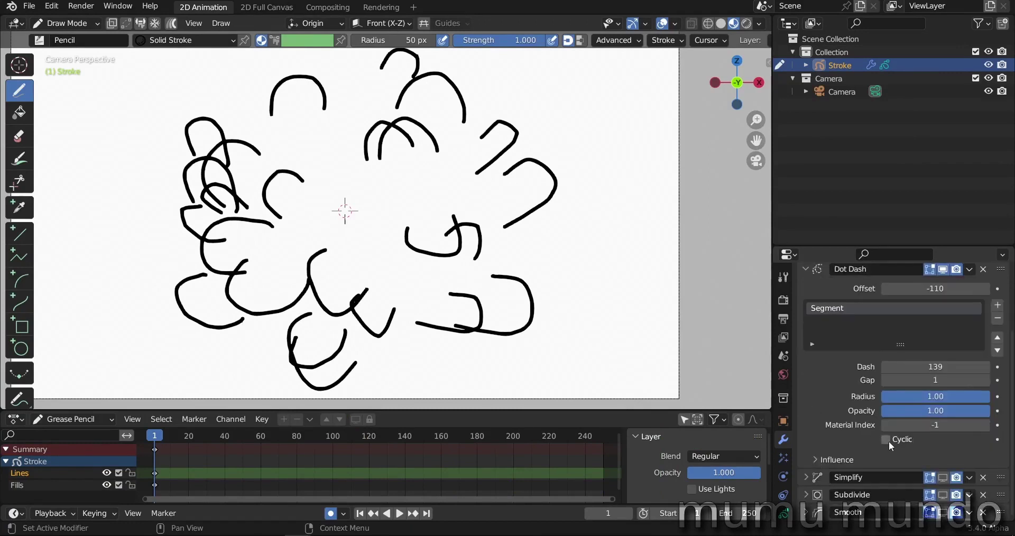
Step: Make the Dot Dash segment cyclic and set its Dash to 111
left_click(886, 440)
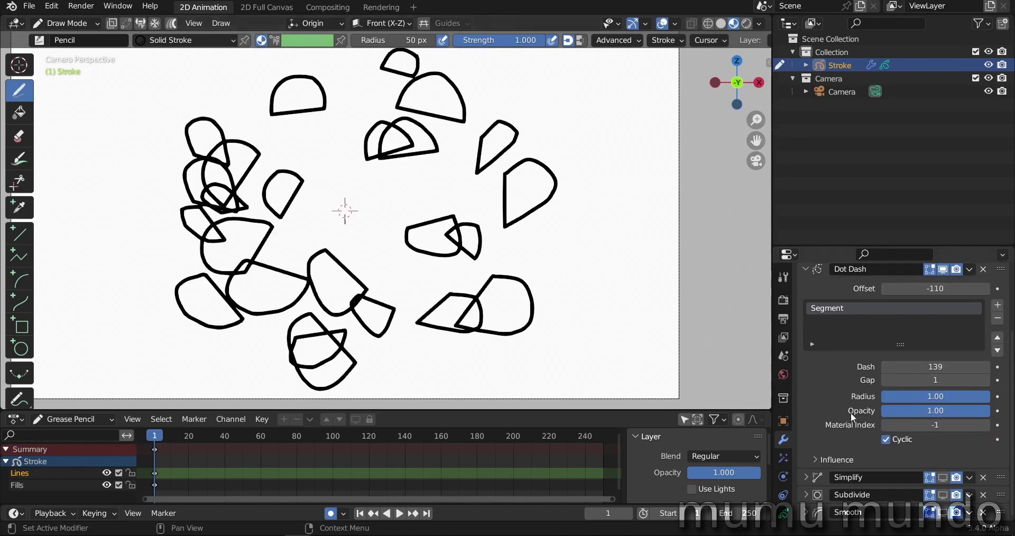
scroll(852, 412, "up", 3)
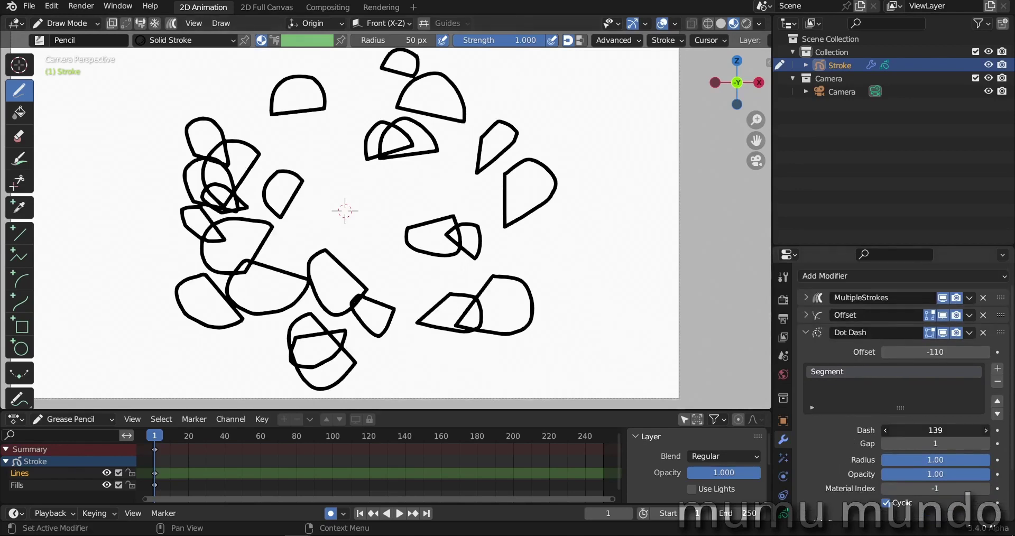
mouse_move(936, 430)
left_mouse_down()
mouse_move(894, 430)
mouse_move(928, 430)
left_mouse_up()
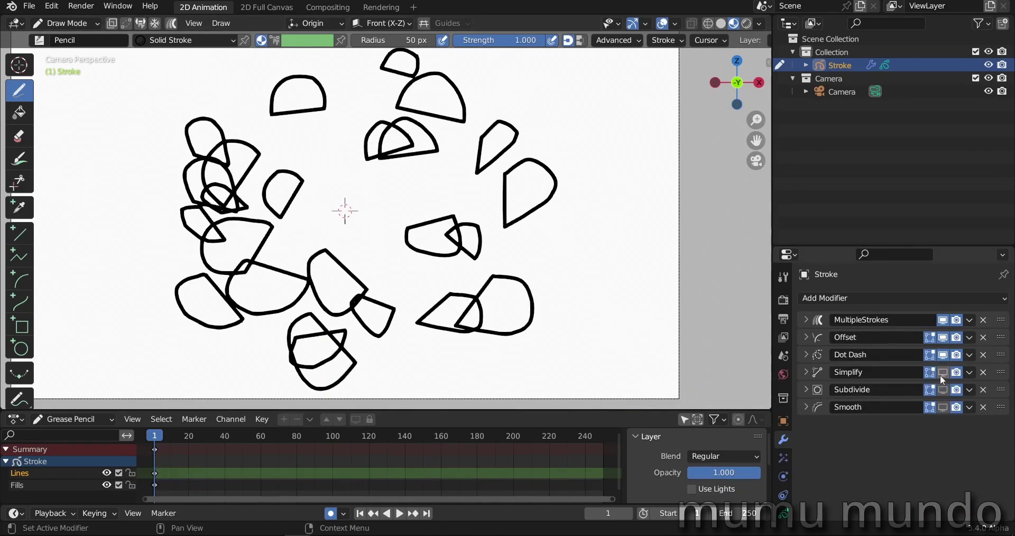
Step: Enable viewport display for the Simplify, Subdivide and Smooth modifiers to round the closed shapes
left_click(942, 373)
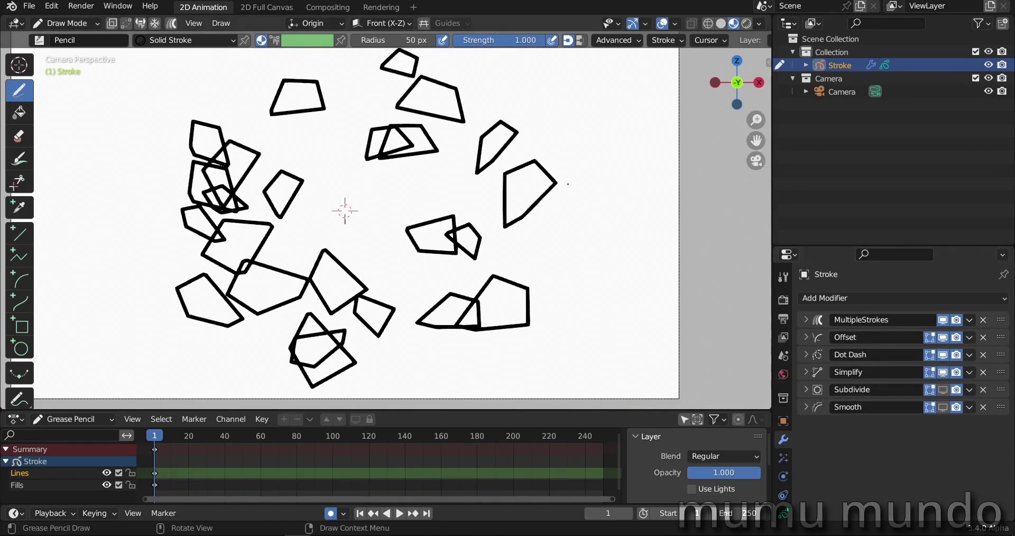
left_click(943, 391)
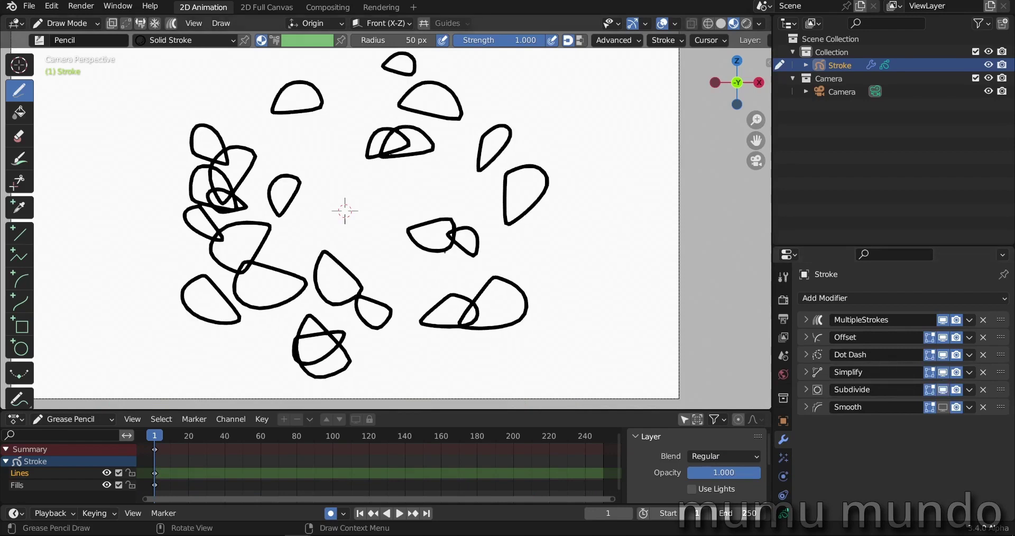
left_click(943, 407)
Step: Compare the shapes with the Smooth modifier's Keep Shape off and on, leaving it enabled and the modifier collapsed
left_click(804, 407)
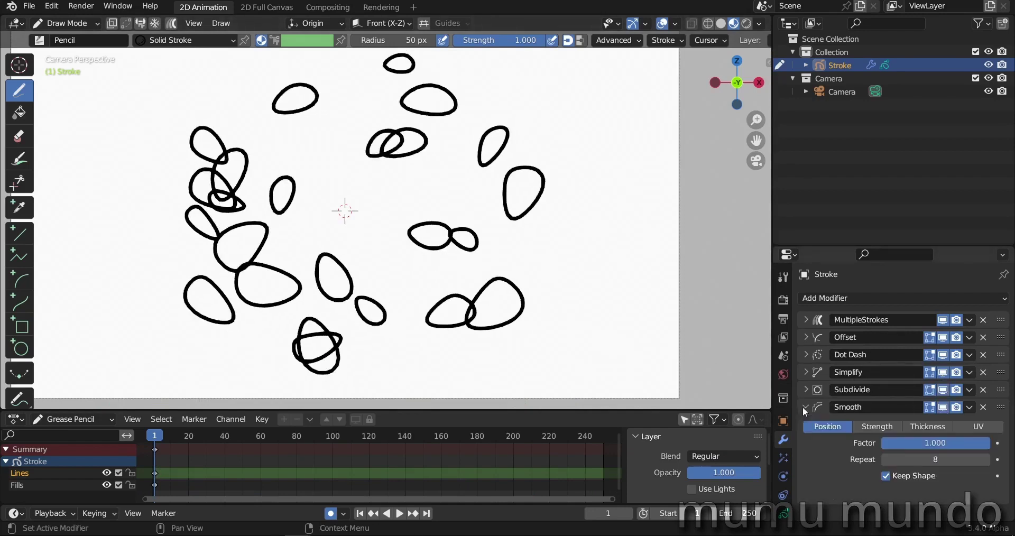
left_click(886, 477)
left_click(887, 477)
left_click(887, 477)
left_click(887, 476)
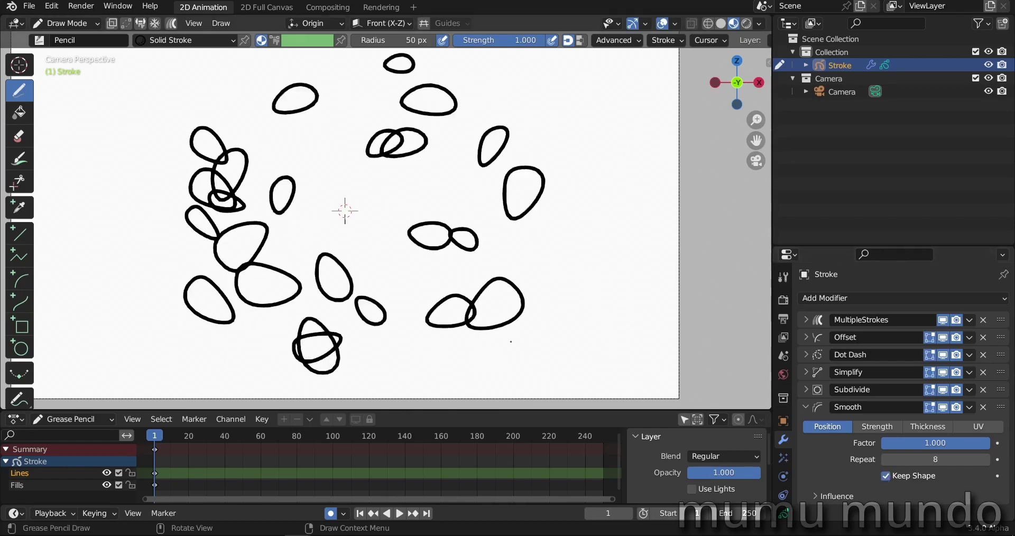
left_click(885, 476)
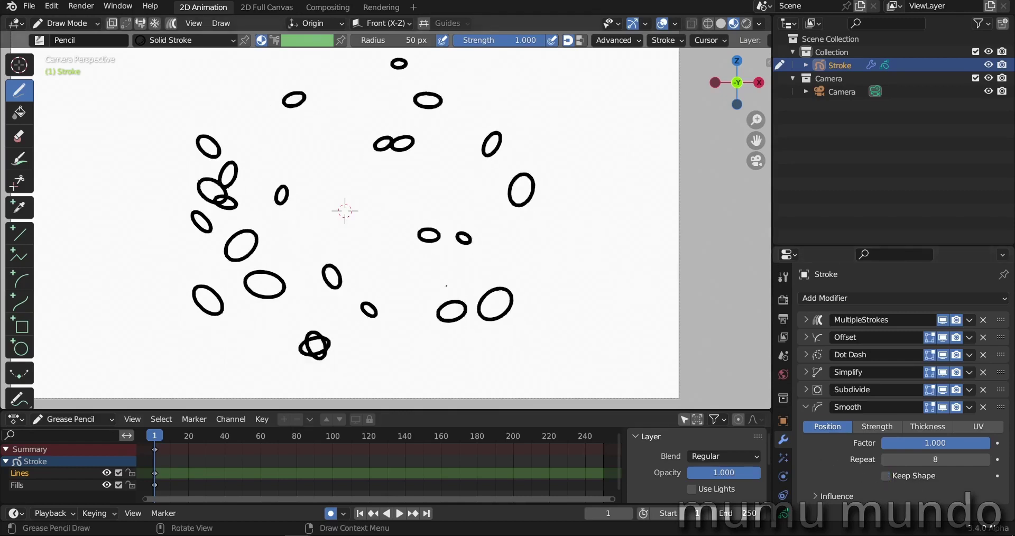
left_click(886, 476)
left_click(806, 407)
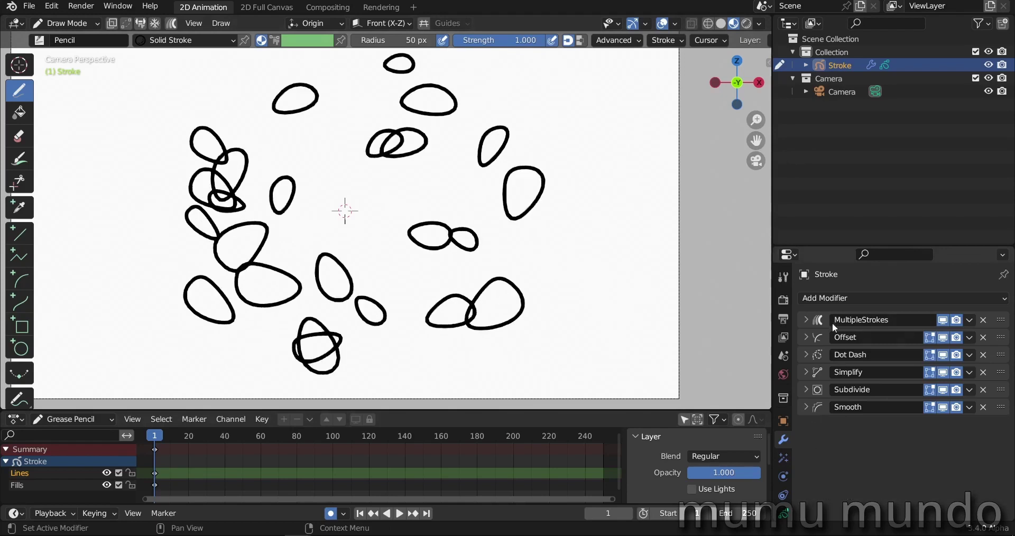
Step: Expand the MultipleStrokes modifier, increase the Distance between the duplicates, and collapse it again
left_click(806, 320)
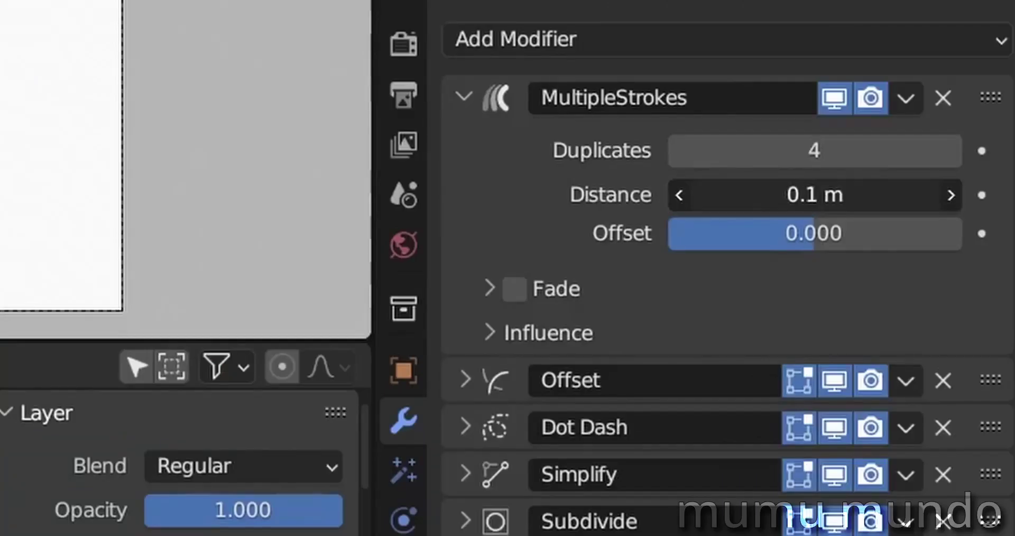
left_click_drag(814, 194, 875, 194)
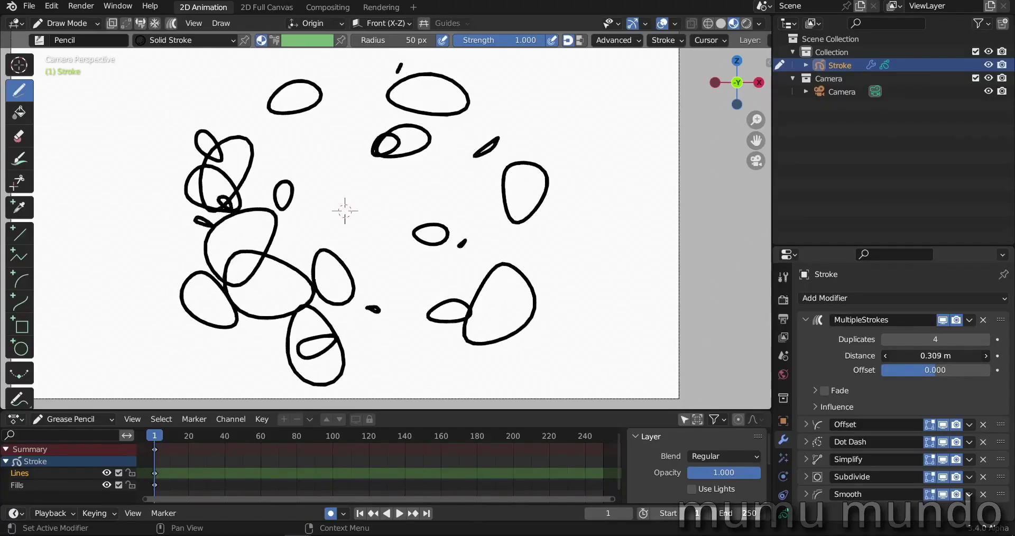
mouse_move(936, 355)
left_mouse_down()
mouse_move(916, 356)
mouse_move(933, 355)
mouse_move(920, 355)
mouse_move(938, 370)
mouse_move(981, 371)
mouse_move(960, 370)
left_mouse_up()
left_click(806, 320)
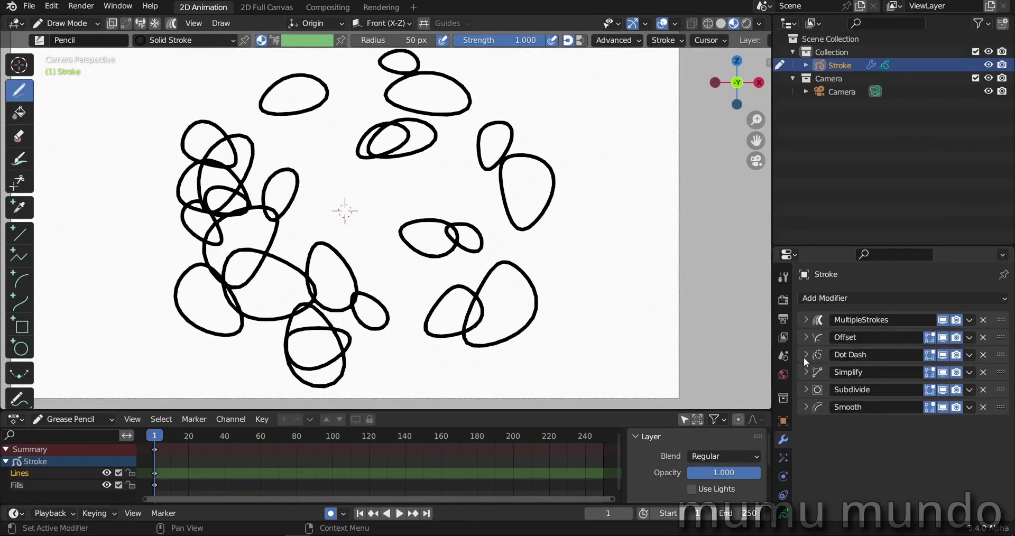
Step: Turn off Cyclic for the Dot Dash segment and set the modifier's Offset to -22
left_click(805, 356)
left_click_drag(933, 374, 882, 374)
scroll(871, 443, "down", 4)
left_click(889, 440)
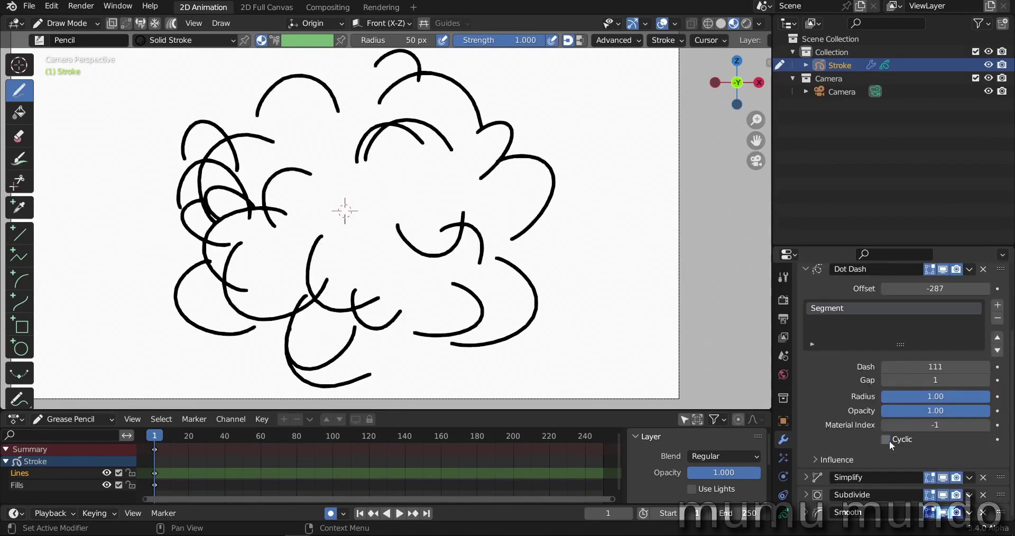
scroll(830, 422, "up", 4)
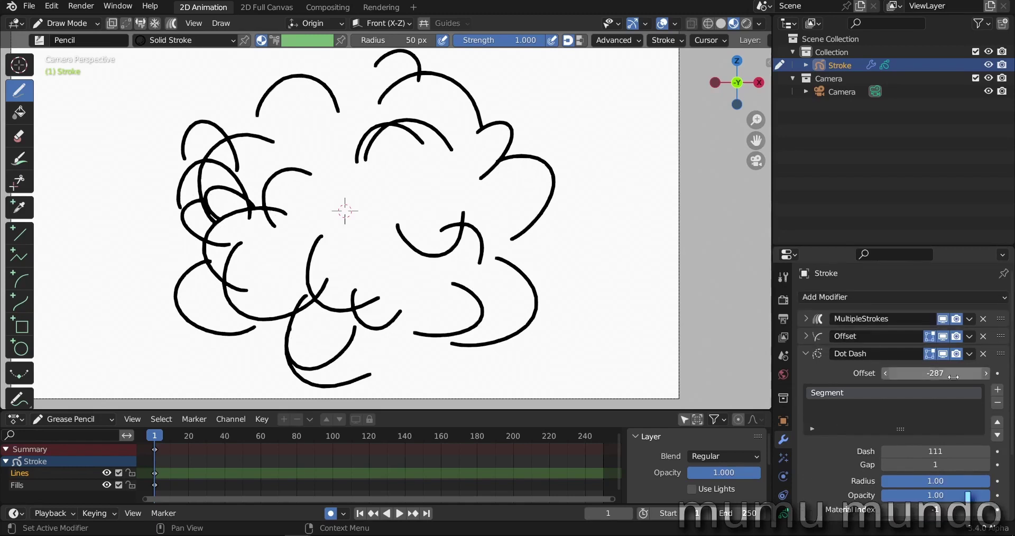
left_click_drag(940, 374, 989, 374)
Step: Spread the duplicated open strokes further apart with the MultipleStrokes Distance and fine-tune that modifier's Offset
left_click(807, 319)
left_click_drag(932, 355, 990, 355)
mouse_move(952, 370)
left_mouse_down()
mouse_move(933, 373)
mouse_move(960, 373)
mouse_move(905, 373)
mouse_move(947, 374)
left_mouse_up()
left_click(808, 319)
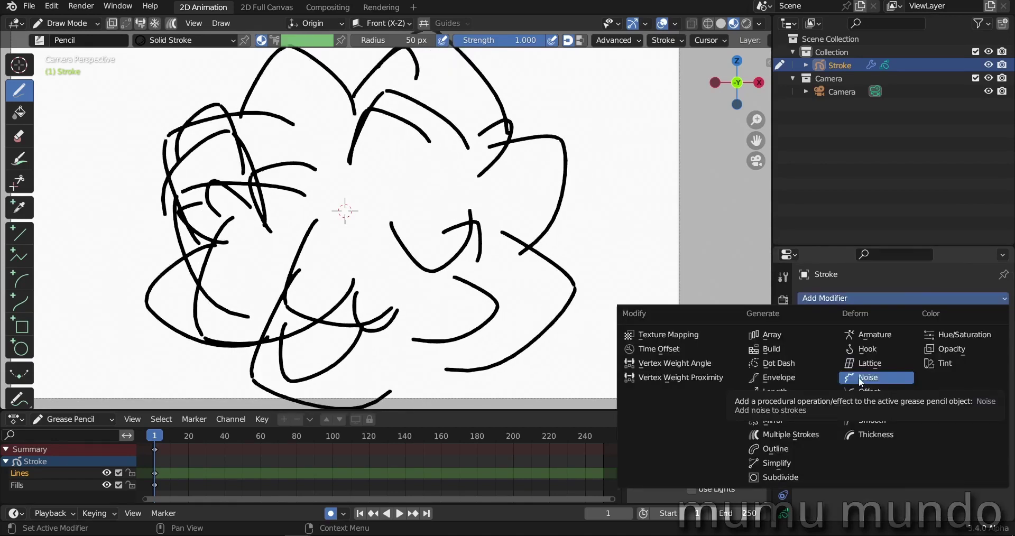
Step: Add a Noise modifier at the end of the stack and adjust its noise settings to give the strokes uneven thickness
left_click(841, 391)
scroll(949, 404, "down", 3)
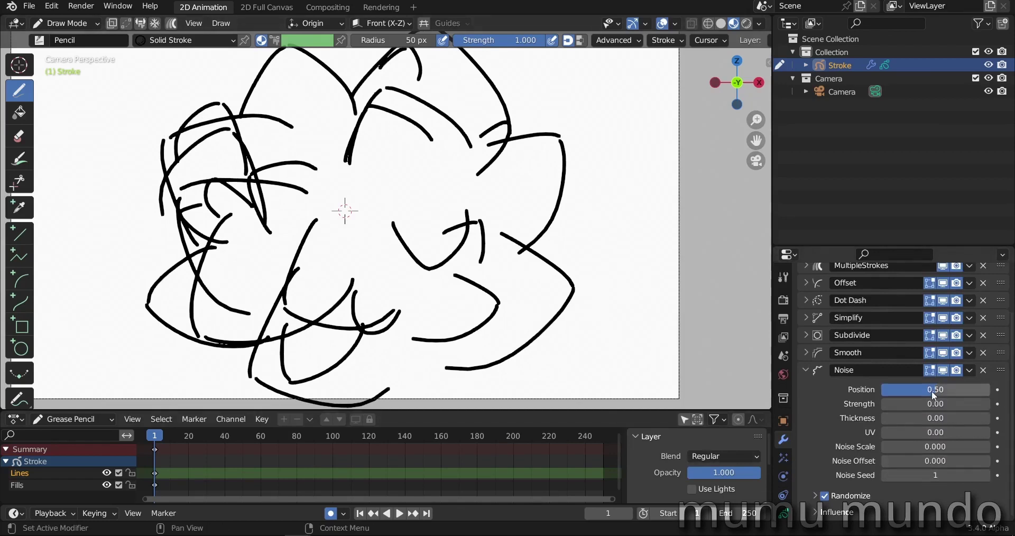
mouse_move(935, 390)
left_mouse_down()
mouse_move(909, 389)
mouse_move(920, 390)
left_mouse_up()
left_click_drag(892, 449, 893, 449)
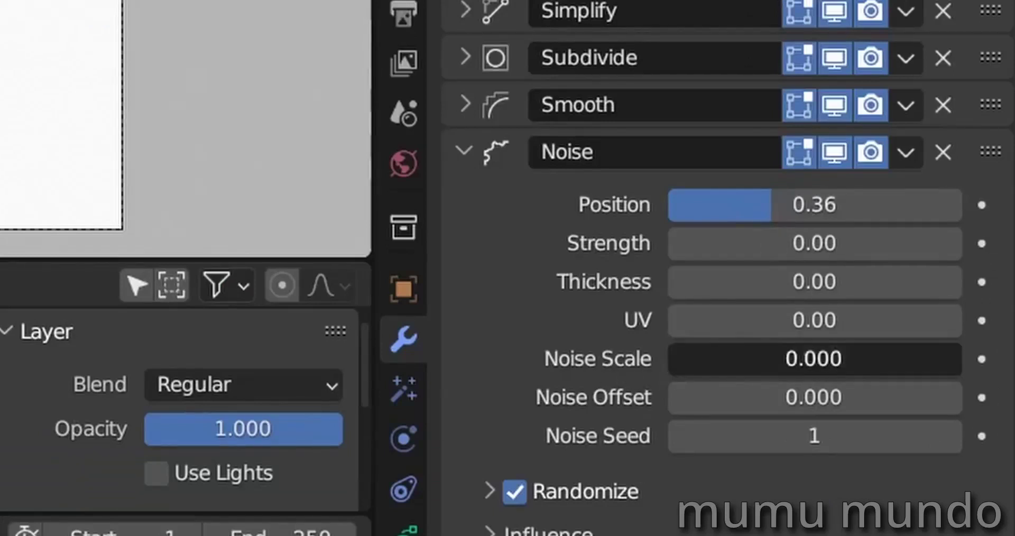
left_click_drag(814, 359, 862, 359)
left_click_drag(695, 281, 830, 281)
left_click_drag(829, 281, 783, 280)
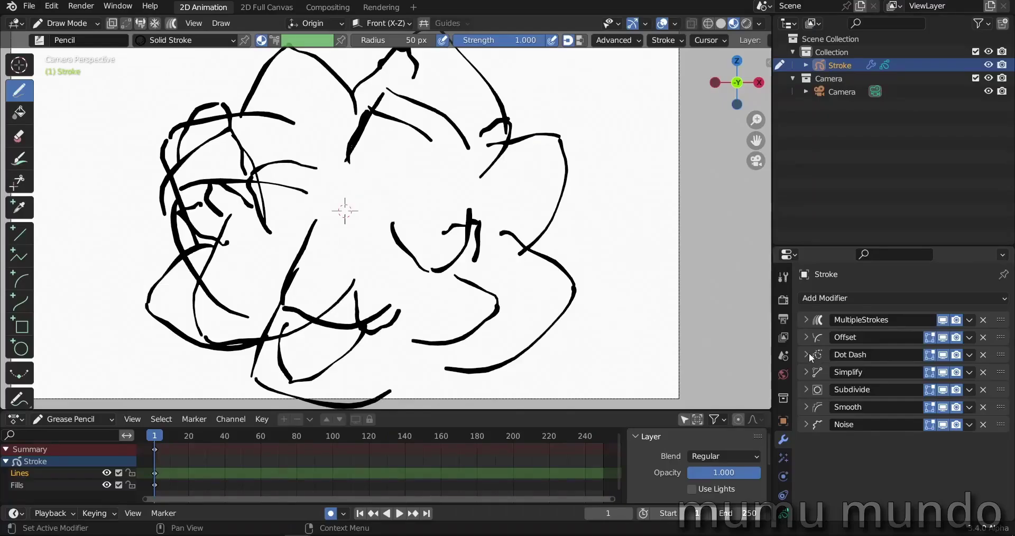
Step: Set the Dot Dash modifier's Offset to 52 and its segment's Gap to 2
left_click(807, 354)
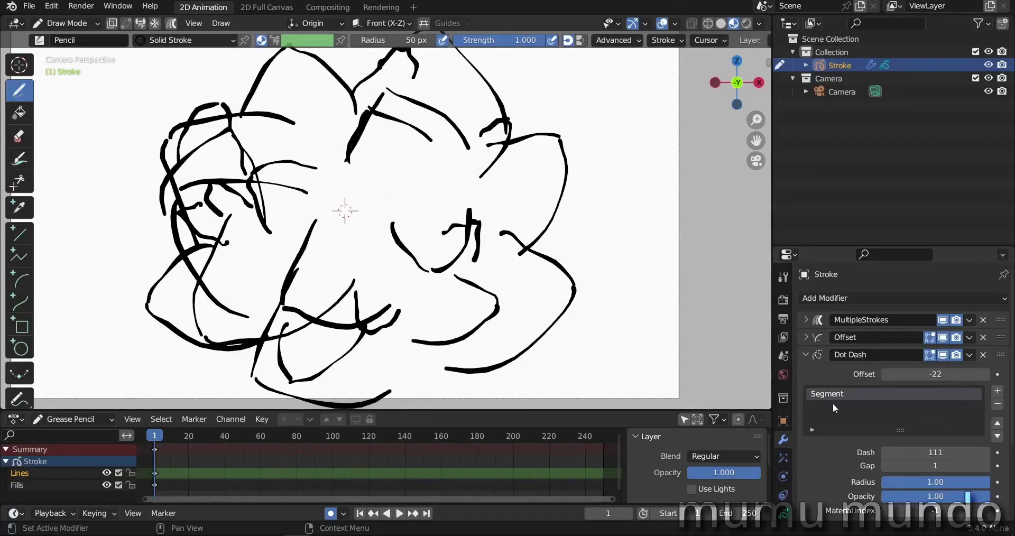
mouse_move(910, 374)
left_mouse_down()
mouse_move(984, 374)
mouse_move(830, 374)
mouse_move(914, 374)
left_mouse_up()
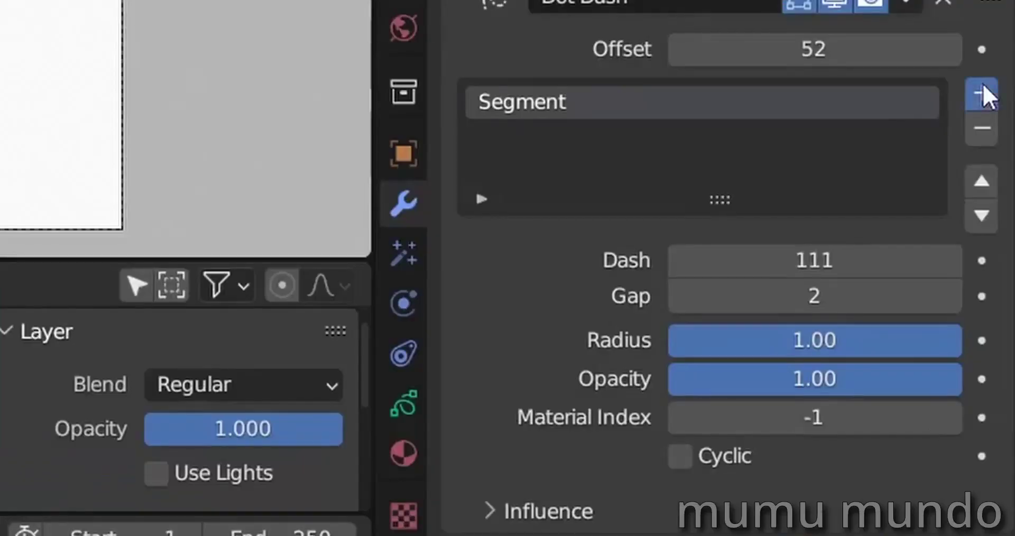
Step: Add a second Dot Dash segment and set its Material Index to 1, matching the Squares Stroke slot in the material list
left_click(984, 87)
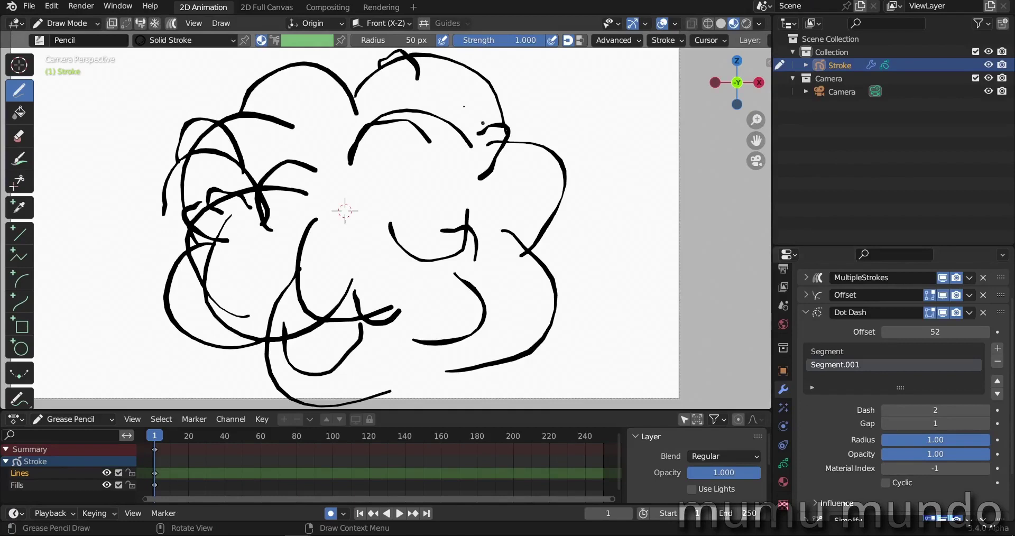
left_click(985, 469)
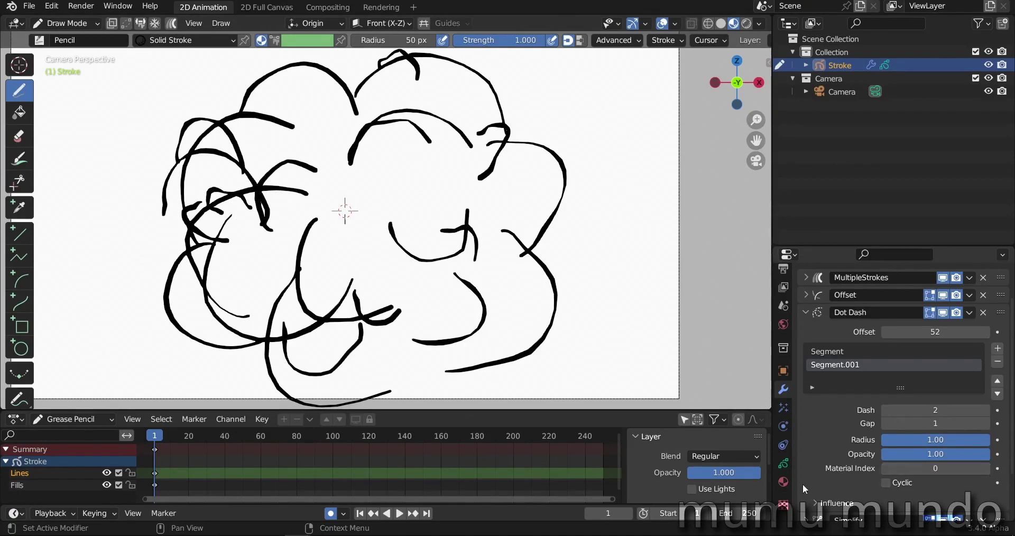
left_click(783, 482)
scroll(846, 306, "up", 3)
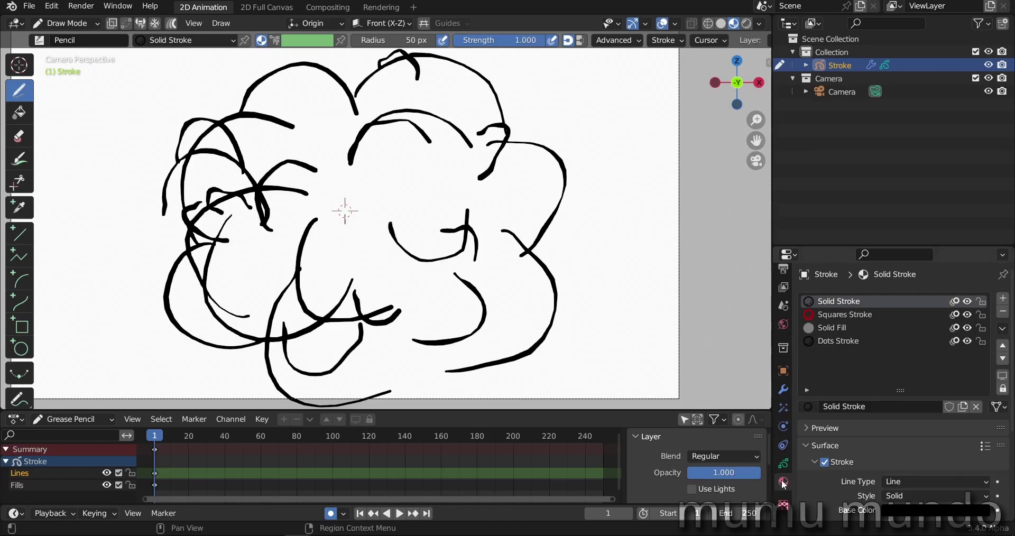
left_click(784, 389)
scroll(976, 474, "down", 3)
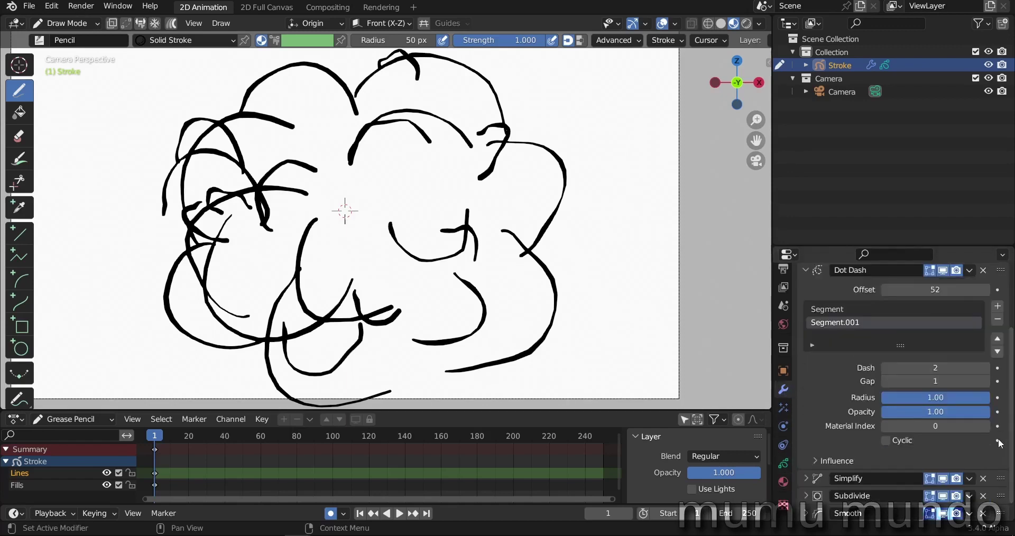
scroll(976, 474, "up", 3)
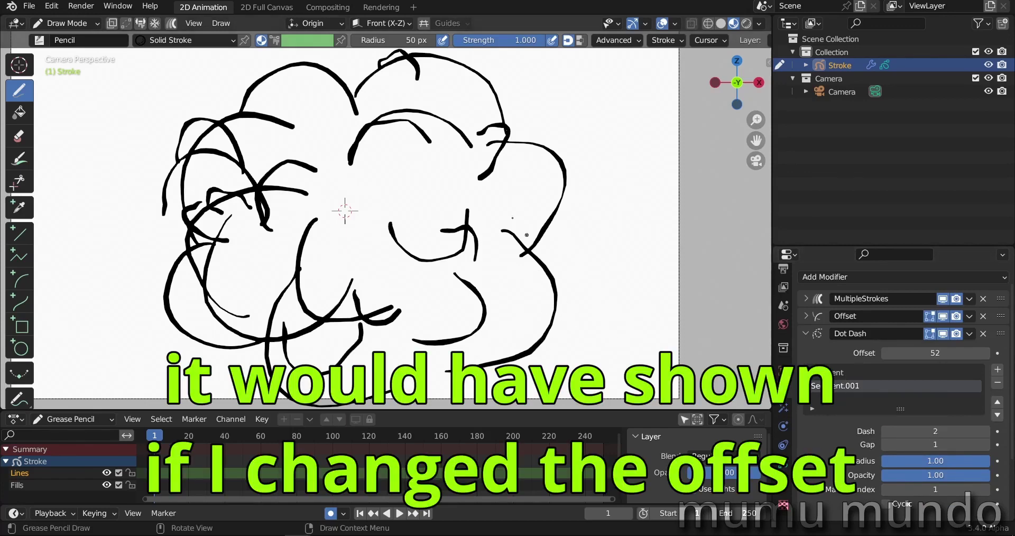
Step: Select the first Dot Dash segment and adjust its Dash until red square dashes alternate with the black lines
left_click(828, 373)
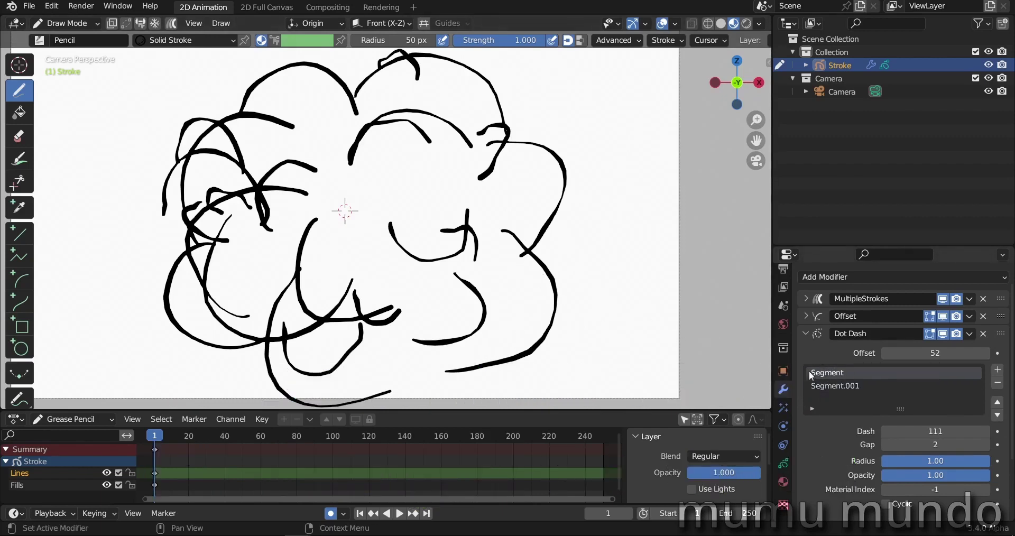
mouse_move(933, 430)
left_mouse_down()
mouse_move(944, 431)
mouse_move(931, 431)
left_mouse_up()
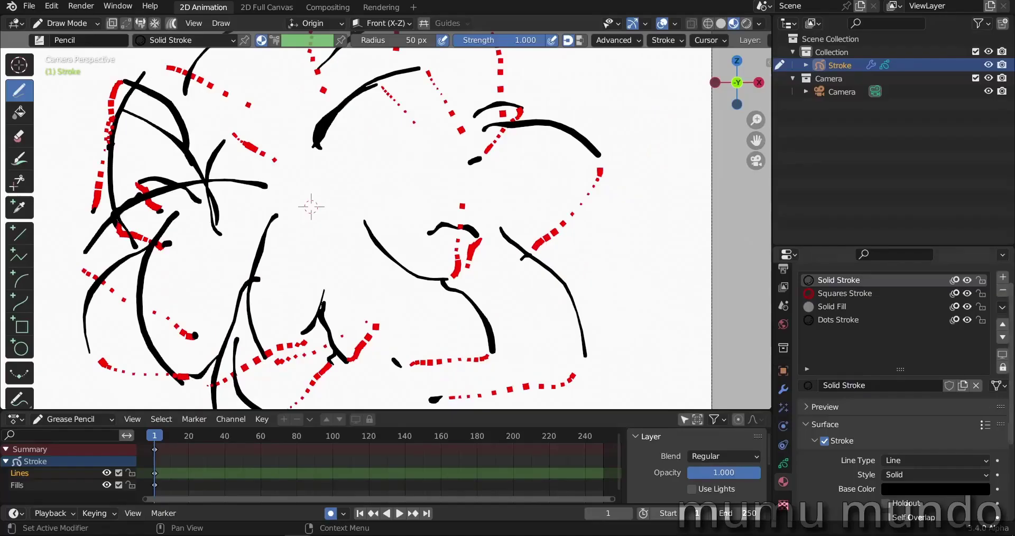
Step: Select the Squares Stroke material and examine its line type and base colour settings
scroll(845, 295, "down", 1)
scroll(845, 295, "up", 1)
left_click(845, 294)
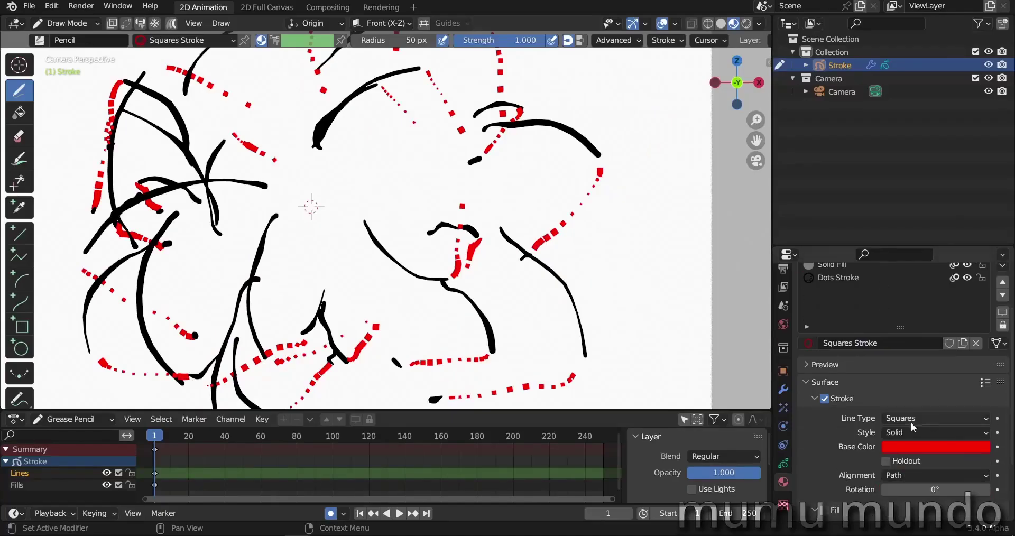
Step: Change the Squares Stroke material's line type to Line and its stroke base colour to blue
left_click(900, 461)
left_click(899, 470)
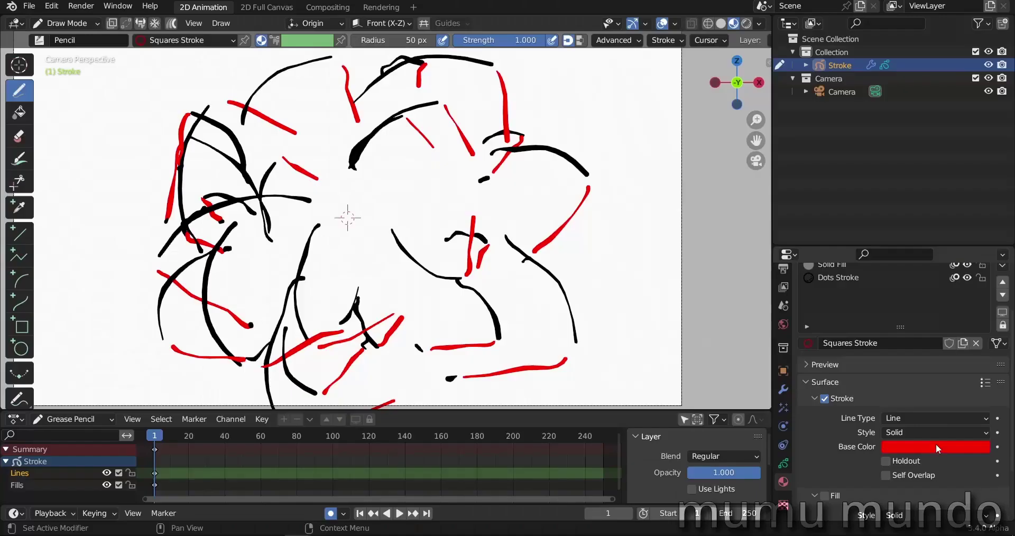
left_click(809, 356)
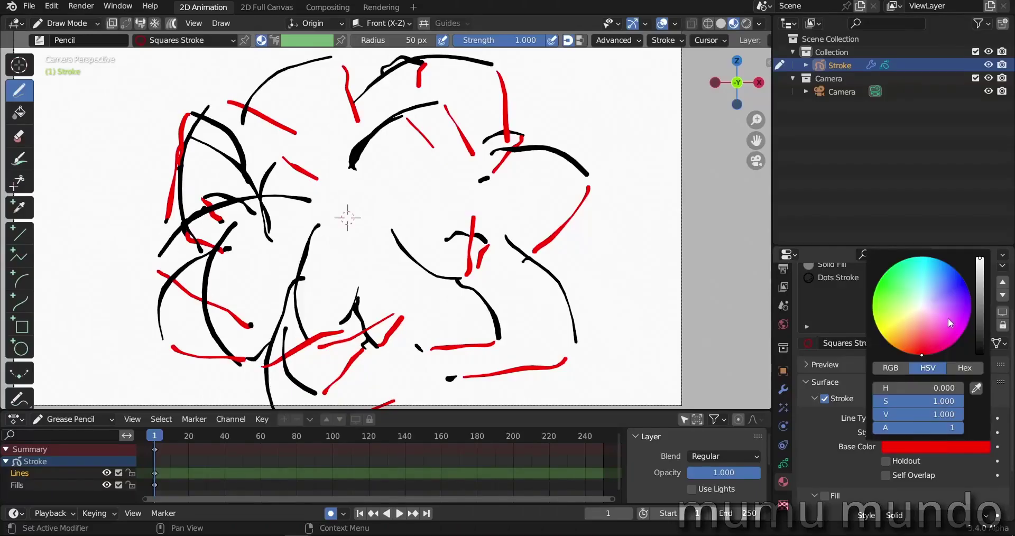
mouse_move(949, 320)
left_mouse_down()
mouse_move(965, 296)
mouse_move(951, 278)
left_mouse_up()
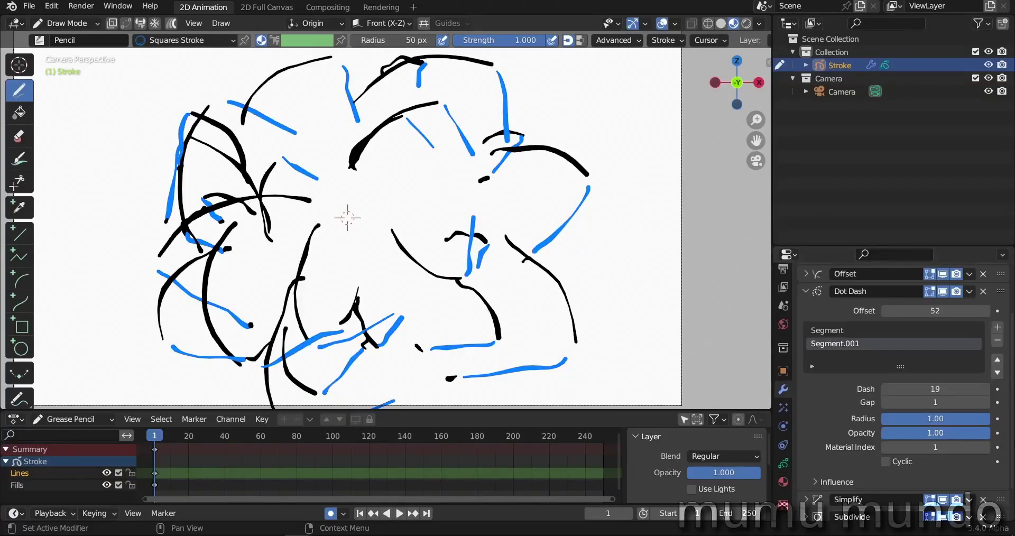
scroll(936, 402, "up", 1)
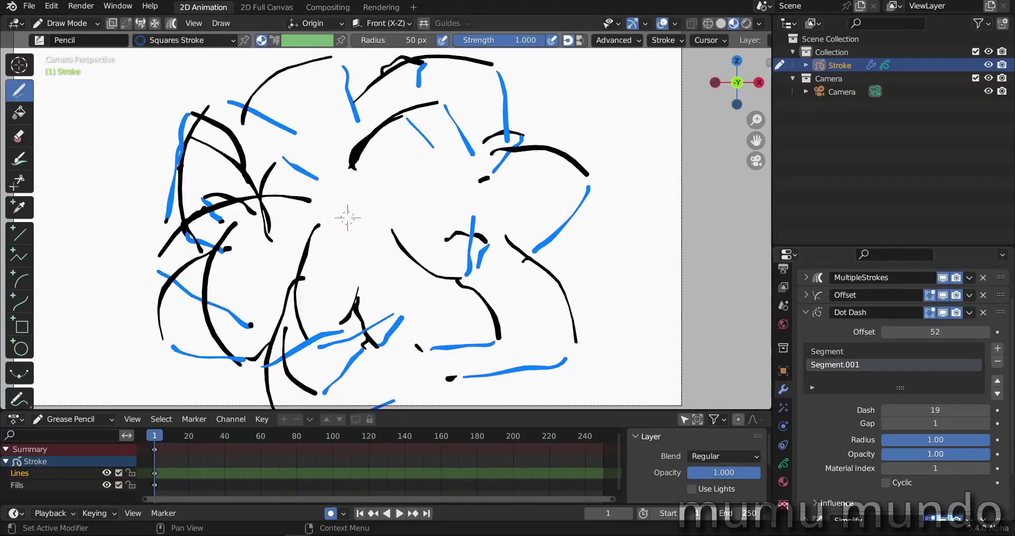
Step: Set the second Dot Dash segment's Dash to 29 and the modifier's Offset to -274
mouse_move(936, 411)
left_mouse_down()
mouse_move(953, 411)
mouse_move(901, 410)
mouse_move(941, 410)
mouse_move(925, 410)
left_mouse_up()
scroll(964, 453, "down", 2)
scroll(833, 374, "up", 3)
scroll(846, 381, "down", 3)
mouse_move(946, 397)
left_mouse_down()
mouse_move(895, 396)
mouse_move(990, 397)
mouse_move(923, 411)
mouse_move(981, 412)
mouse_move(881, 411)
mouse_move(990, 411)
left_mouse_up()
scroll(967, 412, "up", 4)
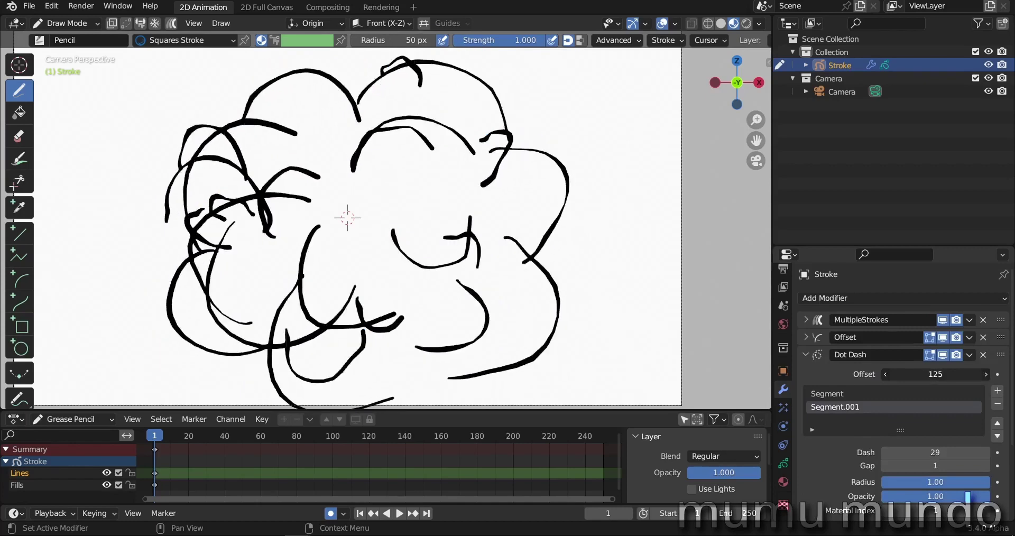
mouse_move(1000, 374)
left_mouse_down()
mouse_move(865, 374)
mouse_move(928, 375)
mouse_move(883, 374)
left_mouse_up()
Step: Enable Cyclic on both Dot Dash segments so the blue and black dashes form closed loops
scroll(899, 402, "down", 3)
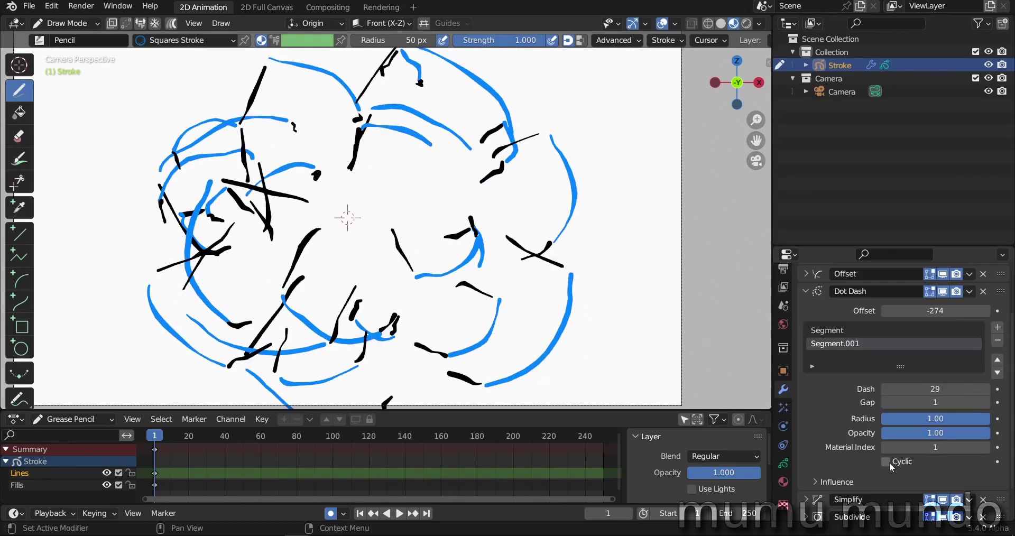
left_click(886, 462)
scroll(888, 466, "up", 4)
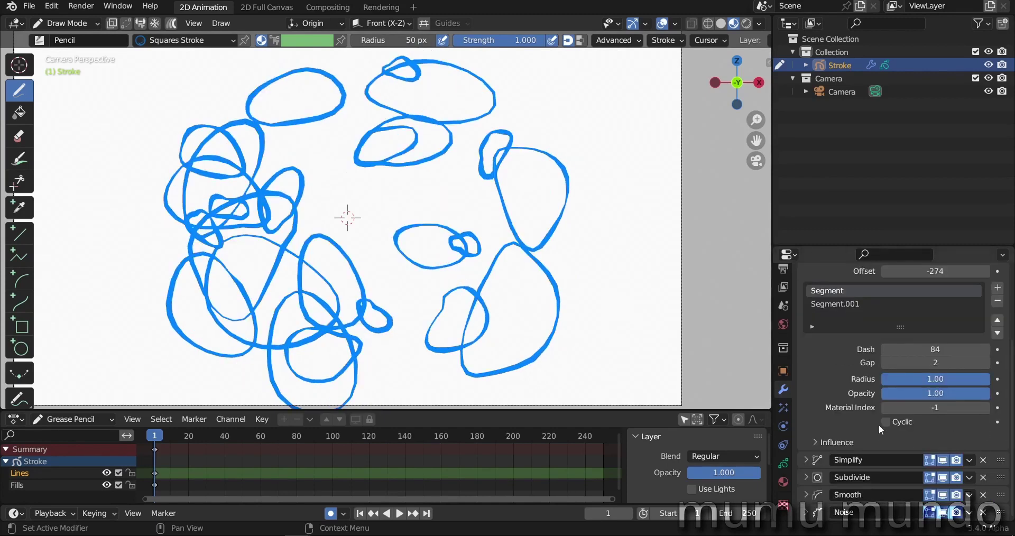
left_click(885, 421)
Step: Shift the closed dashes along the strokes by setting the Dot Dash modifier's Offset to -348
scroll(944, 423, "up", 4)
left_click_drag(936, 355, 922, 355)
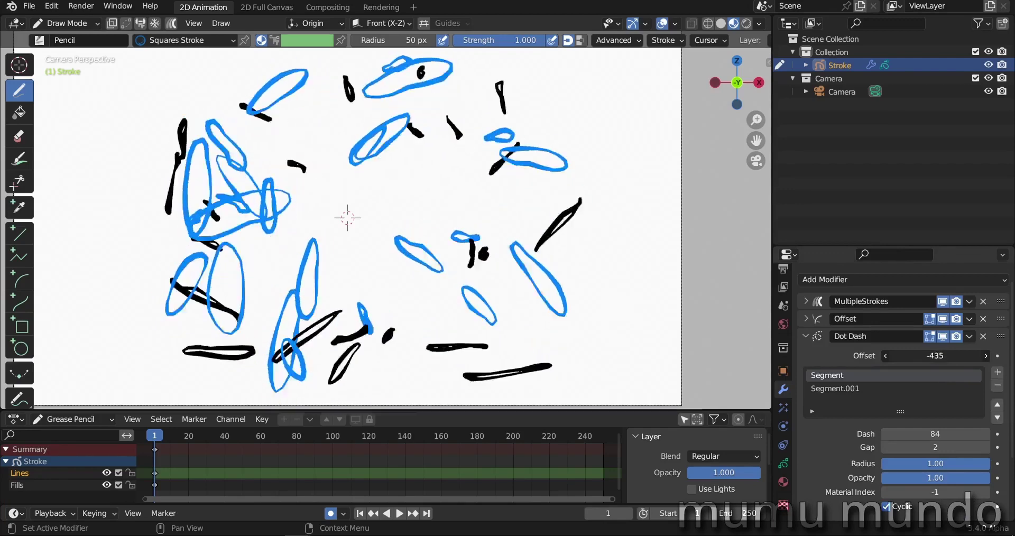
mouse_move(922, 355)
left_mouse_down()
mouse_move(906, 355)
mouse_move(924, 355)
left_mouse_up()
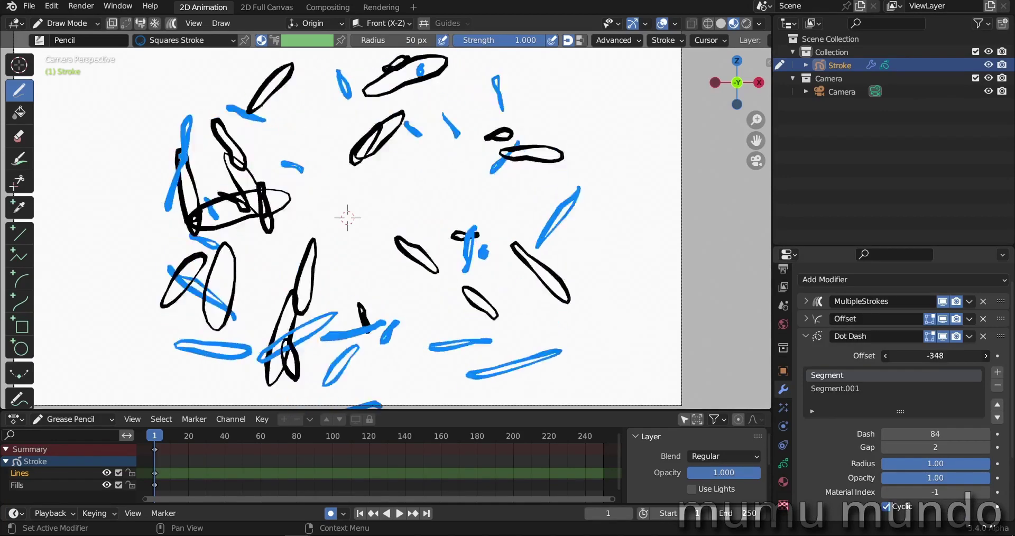